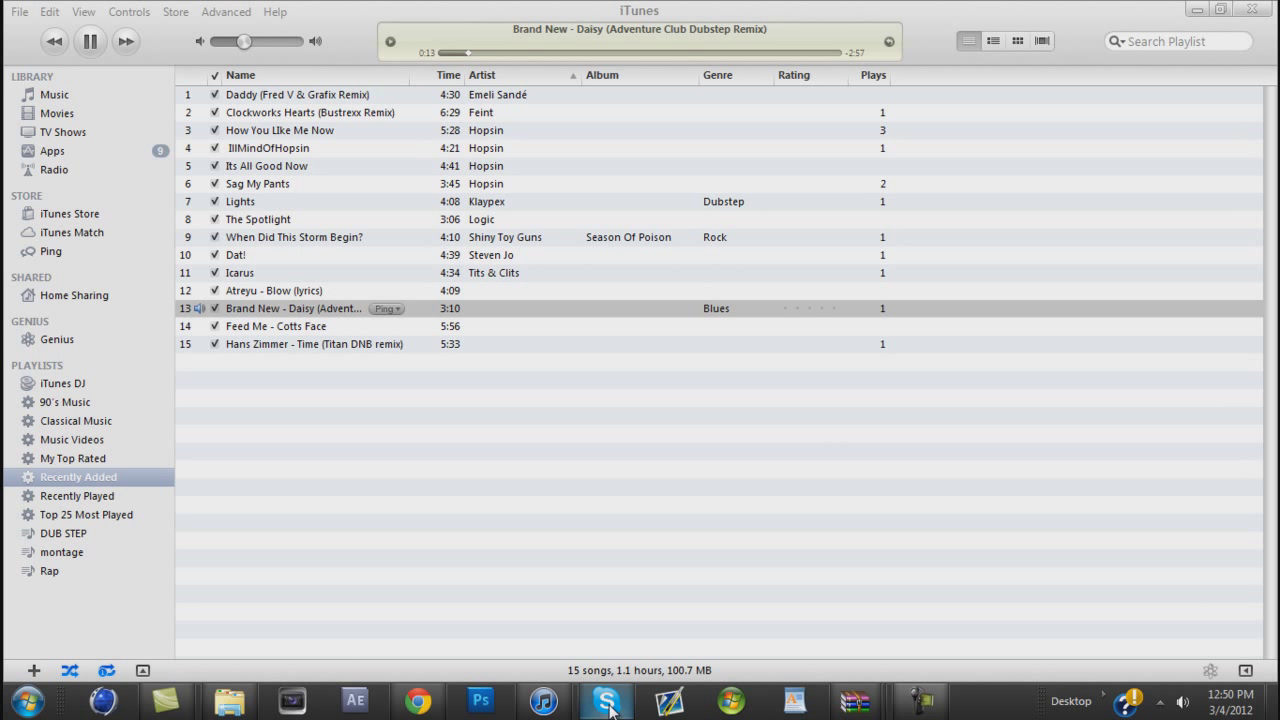
# Bring the Chrome window showing YouTube in front of iTunes
pyautogui.click(428, 708)
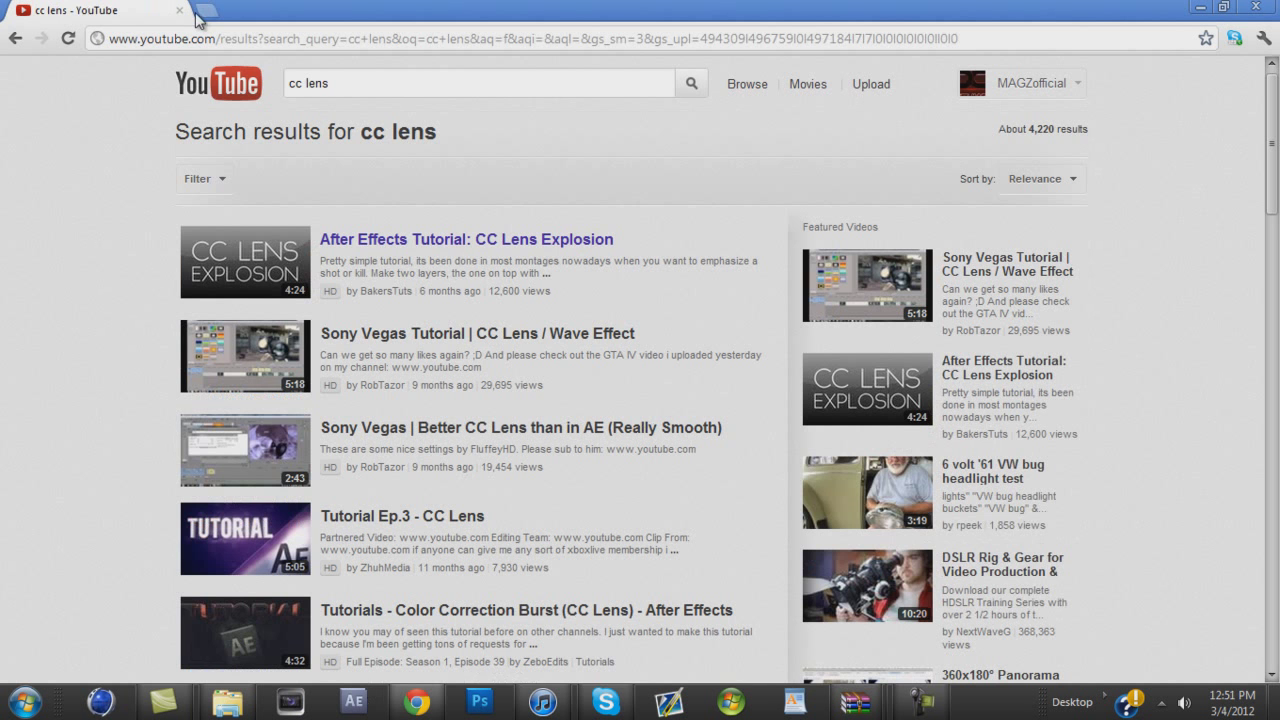
# Open the pasted adf.ly link in a new tab and skip the ad to reach GameFront
pyautogui.hotkey('ctrl', 't')
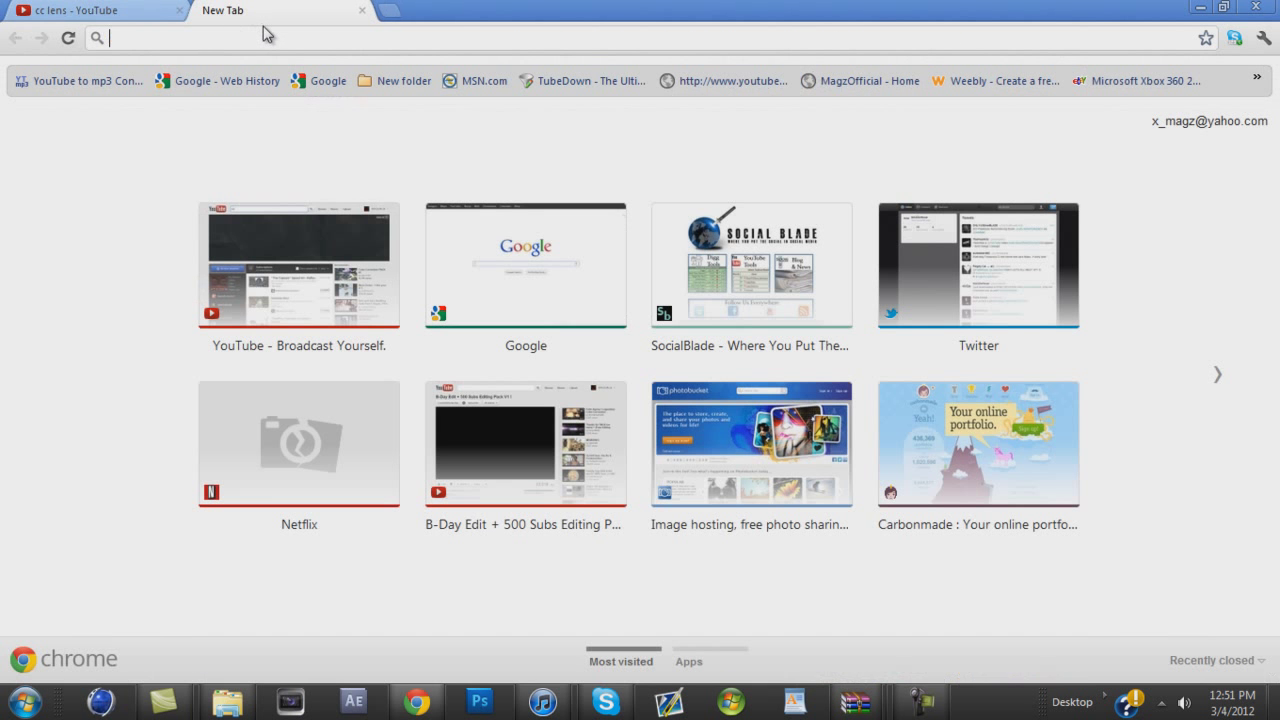
pyautogui.write('http://adf.ly/5Doyp')
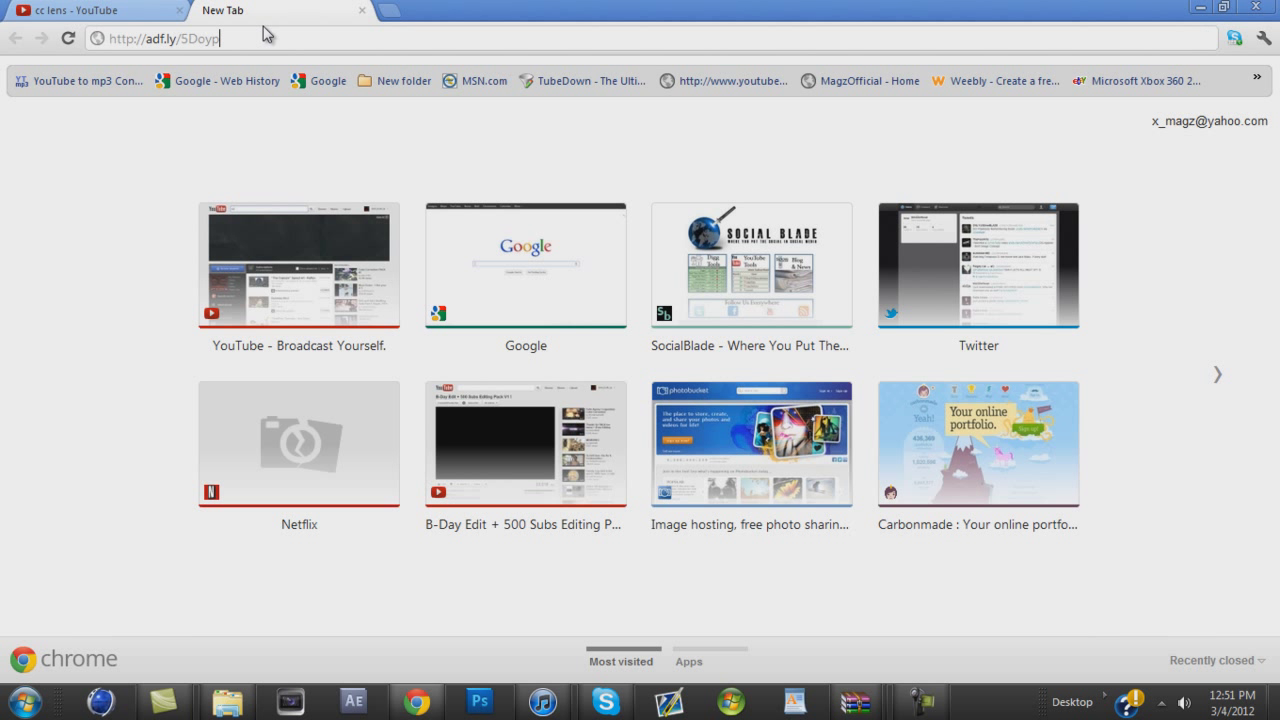
pyautogui.press('Return')
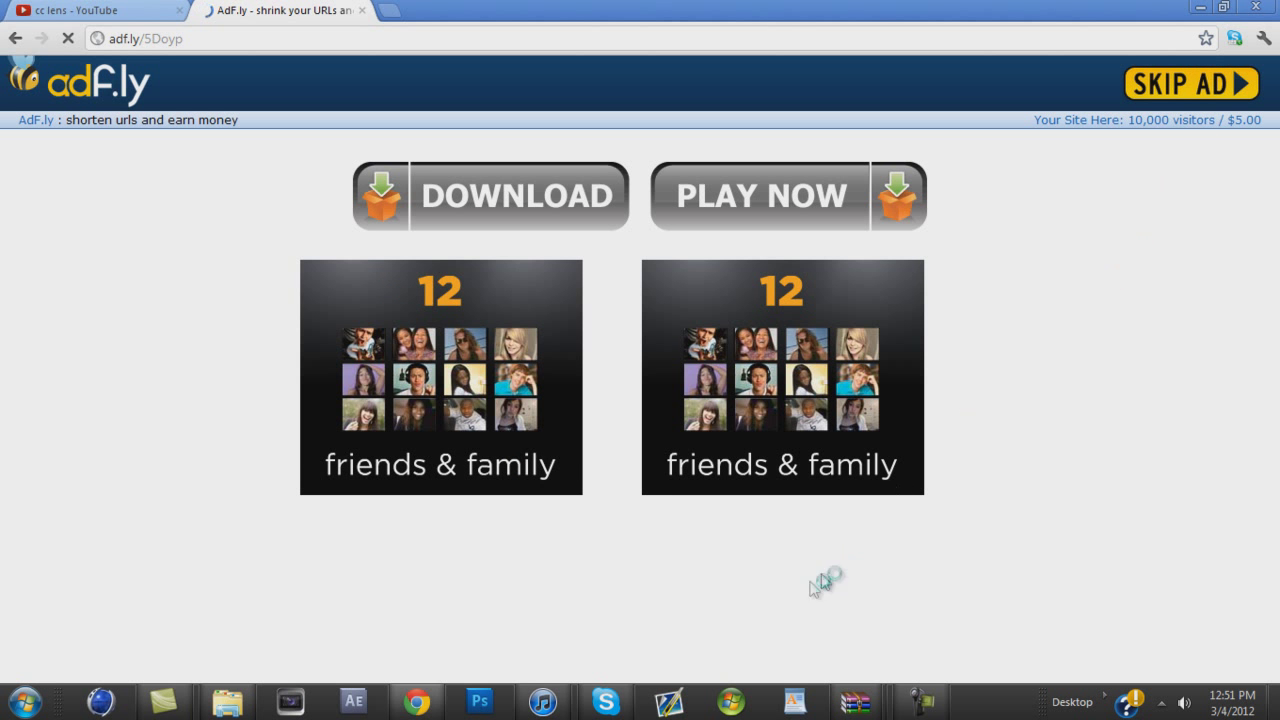
pyautogui.click(542, 702)
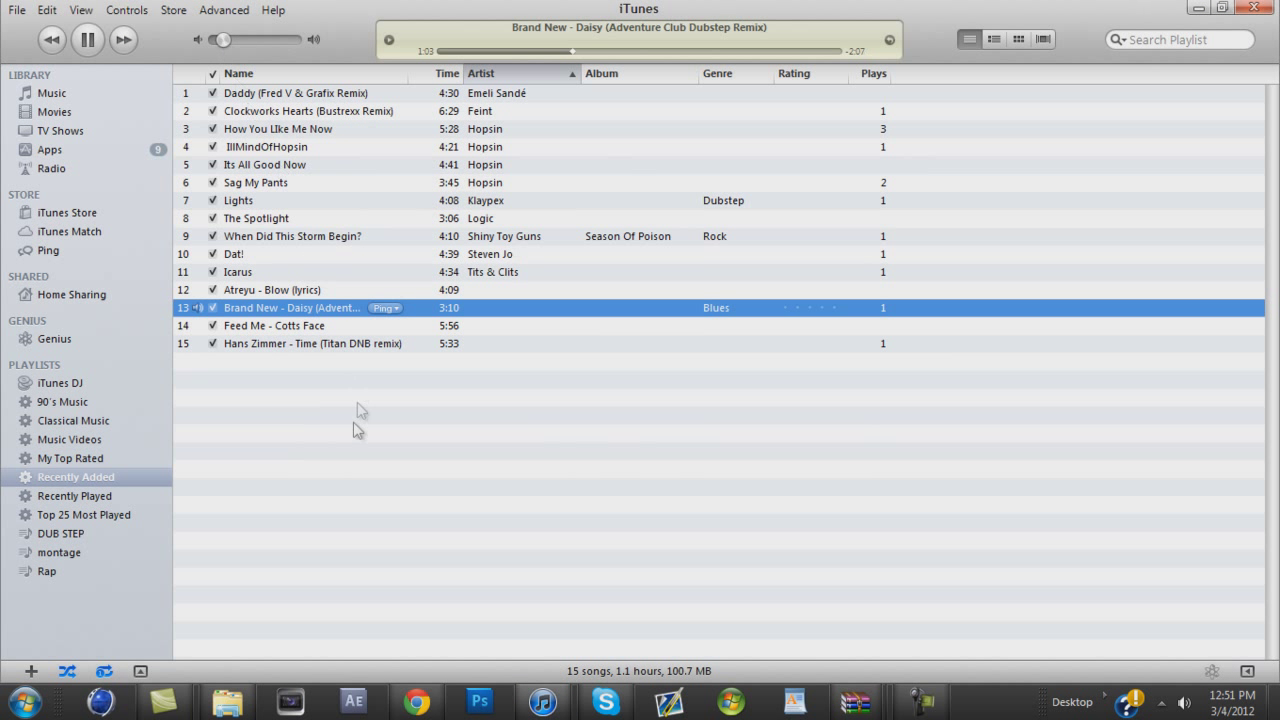
pyautogui.click(417, 702)
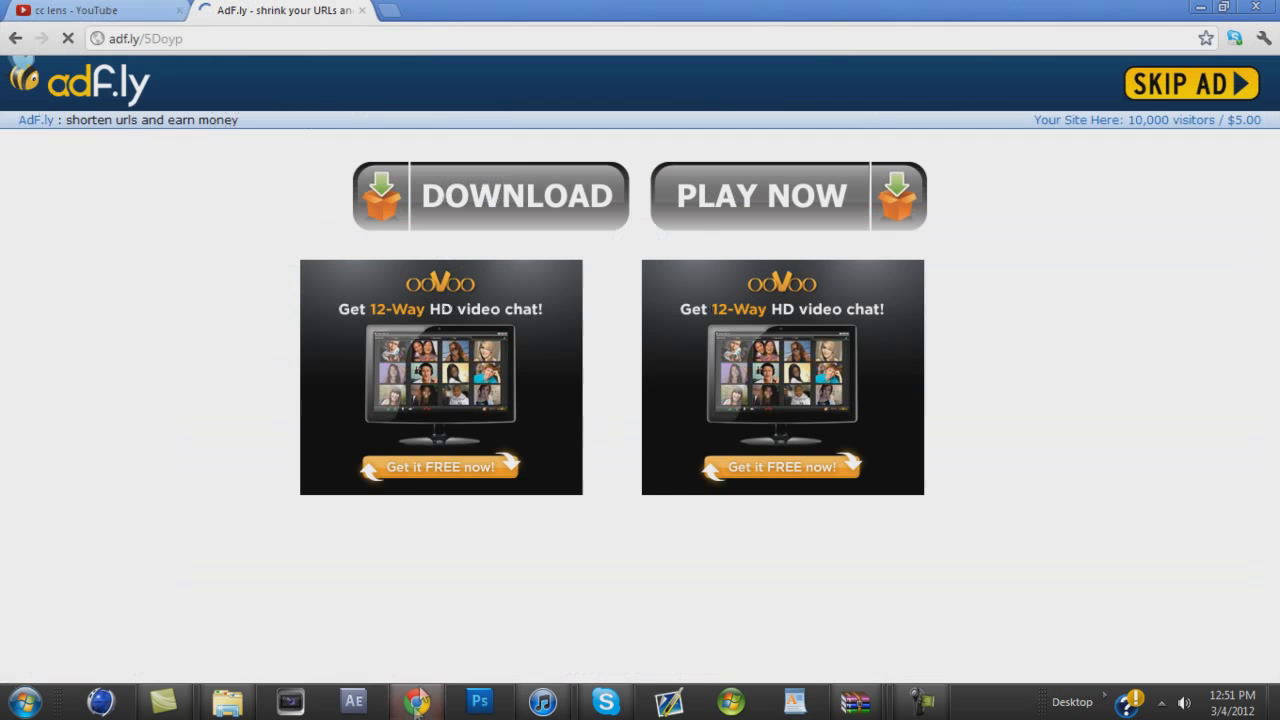
pyautogui.click(1163, 93)
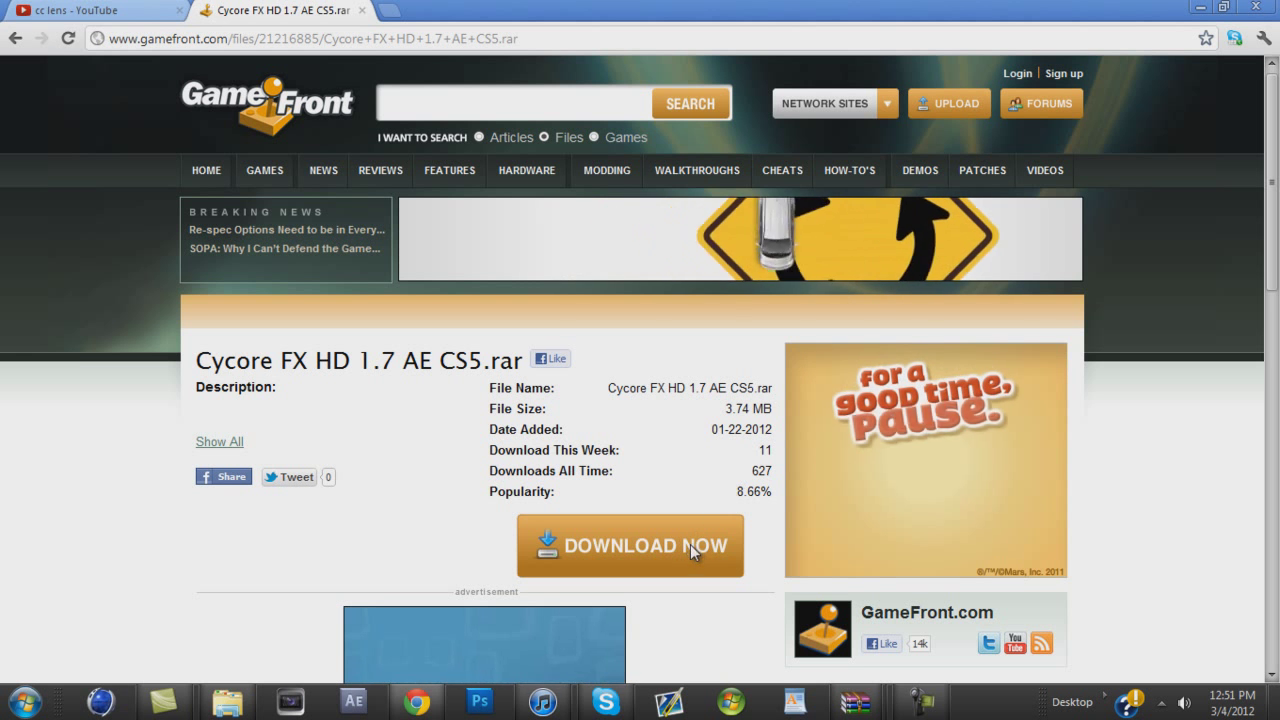
# Start the Cycore FX HD download, check Documents in Save As, then cancel saving
pyautogui.click(692, 546)
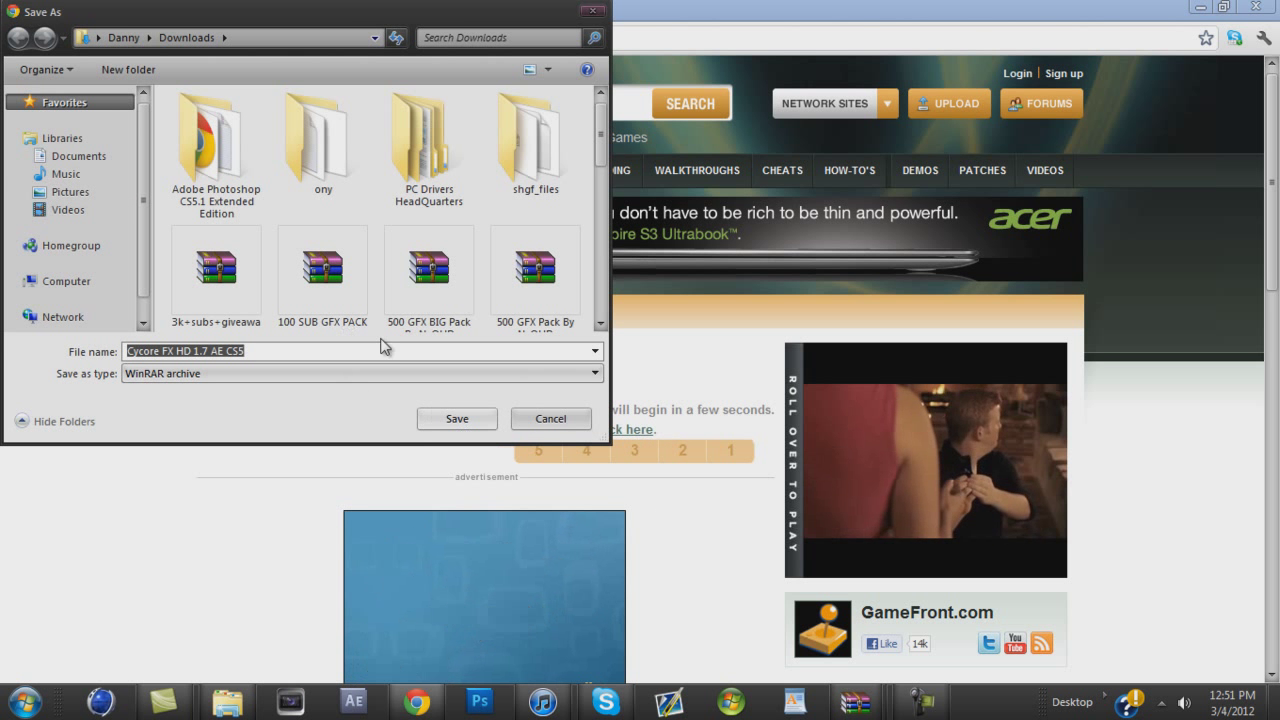
pyautogui.scroll(1, 50, 163)
pyautogui.scroll(-2, 50, 163)
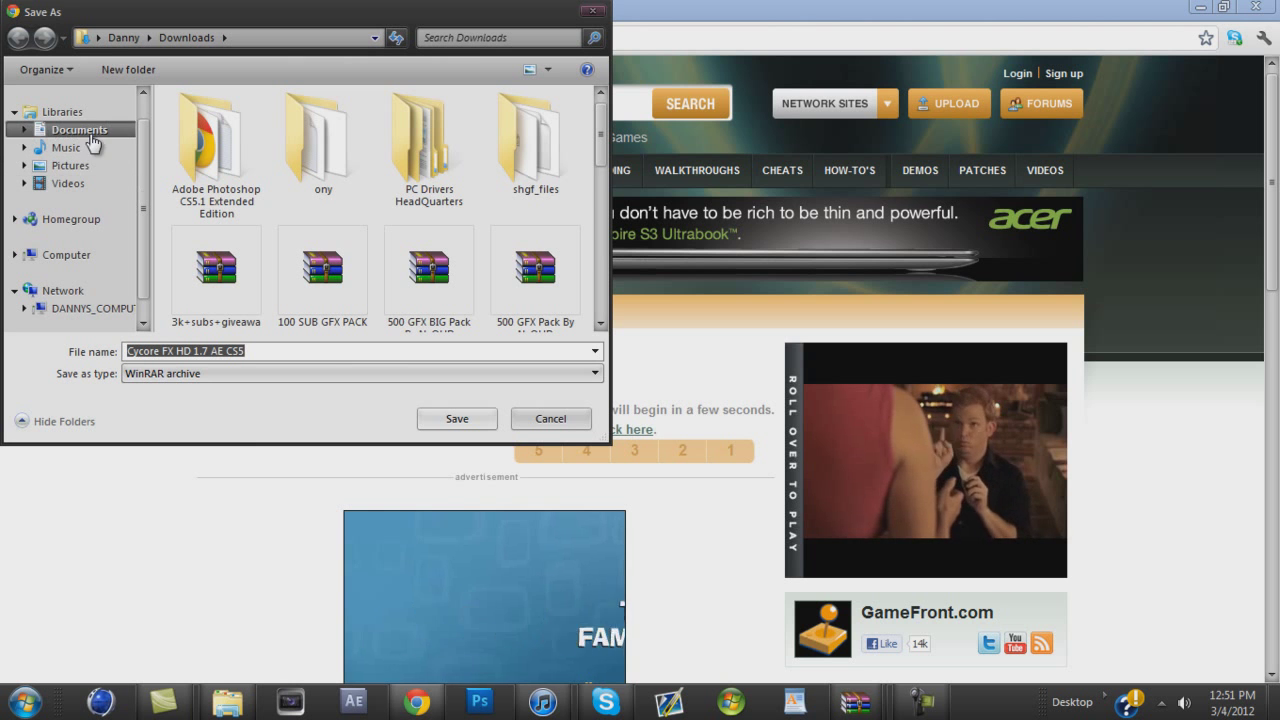
pyautogui.click(85, 130)
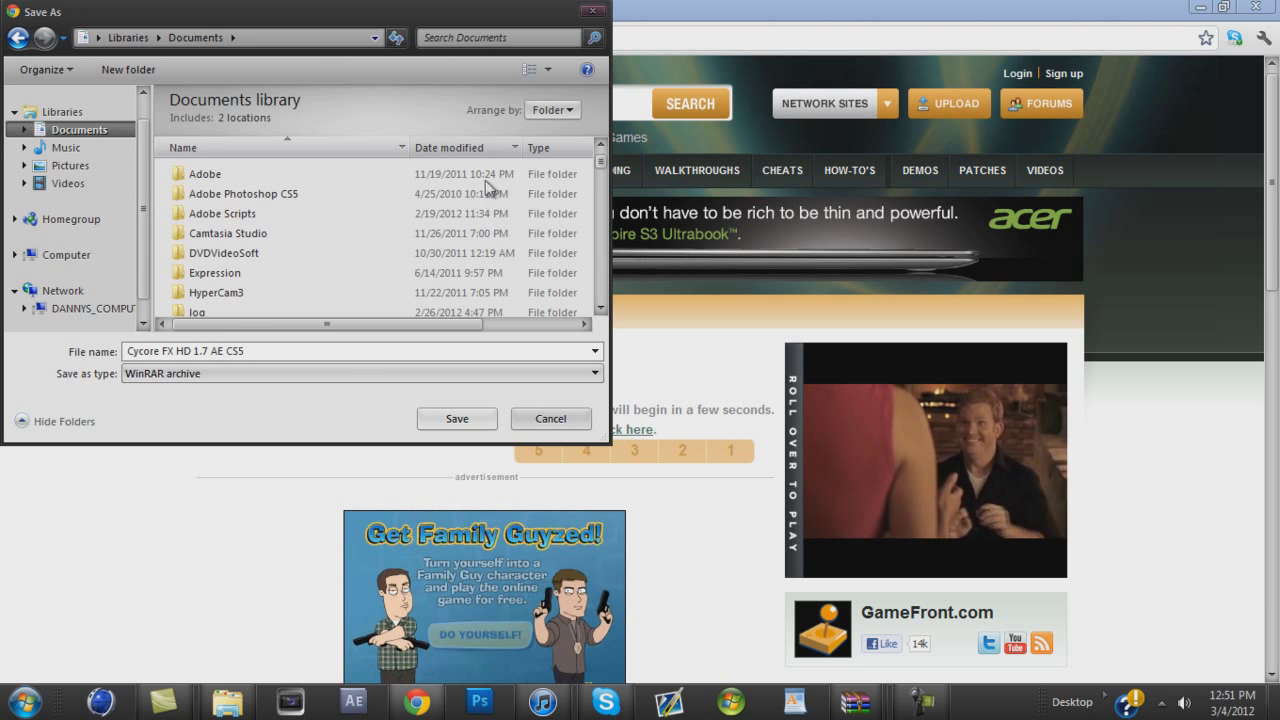
pyautogui.scroll(-1, 485, 180)
pyautogui.scroll(-10, 448, 217)
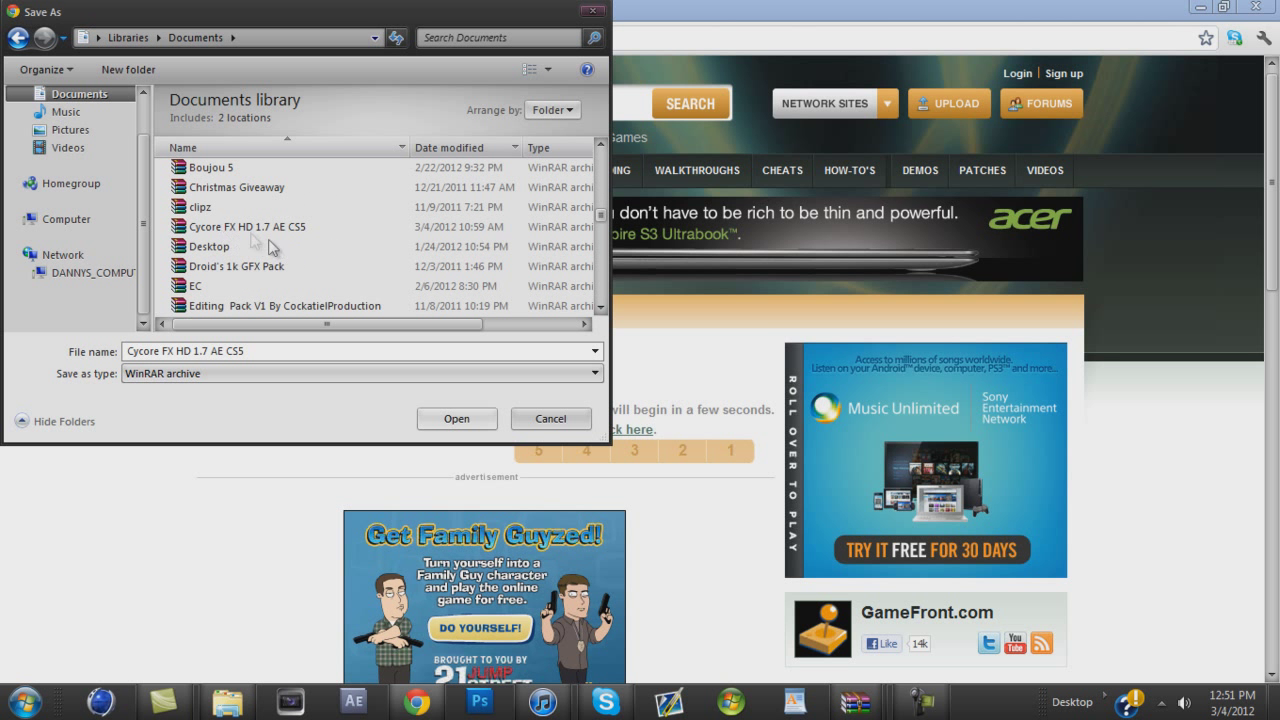
pyautogui.click(533, 424)
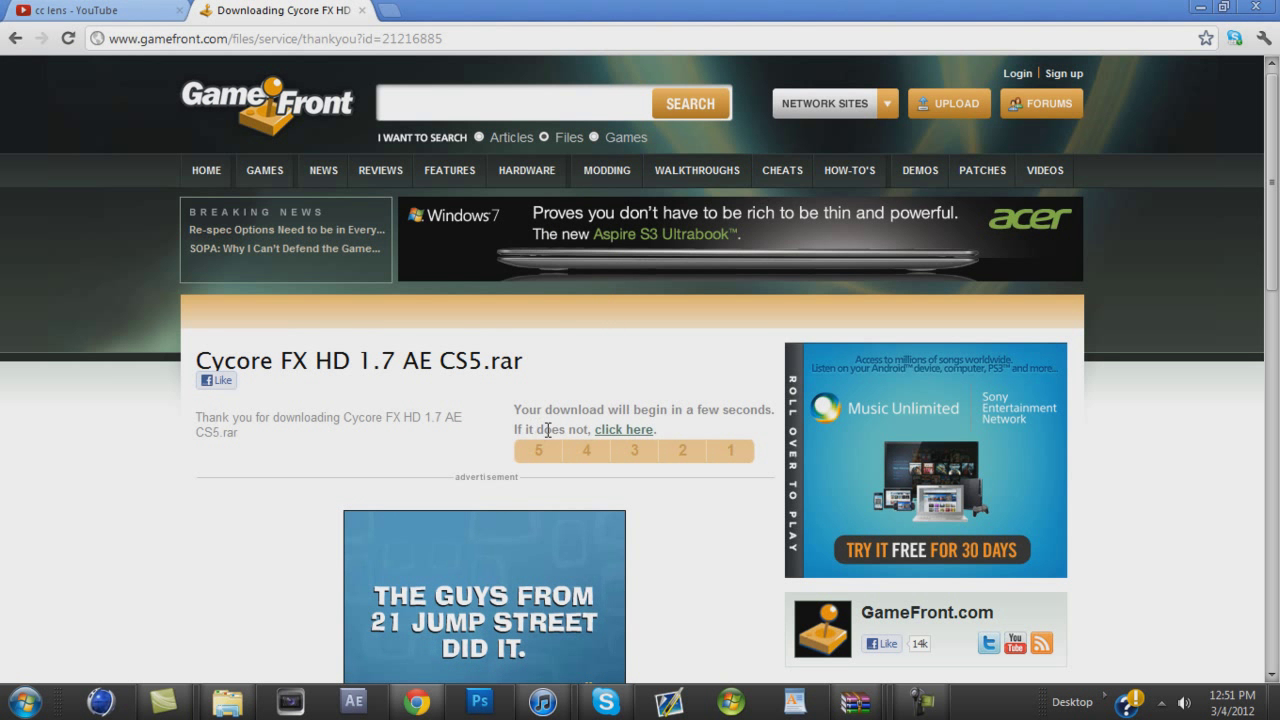
pyautogui.click(227, 702)
# Step back out of the plug-in folders to the C: drive and open Documents
pyautogui.click(12, 33)
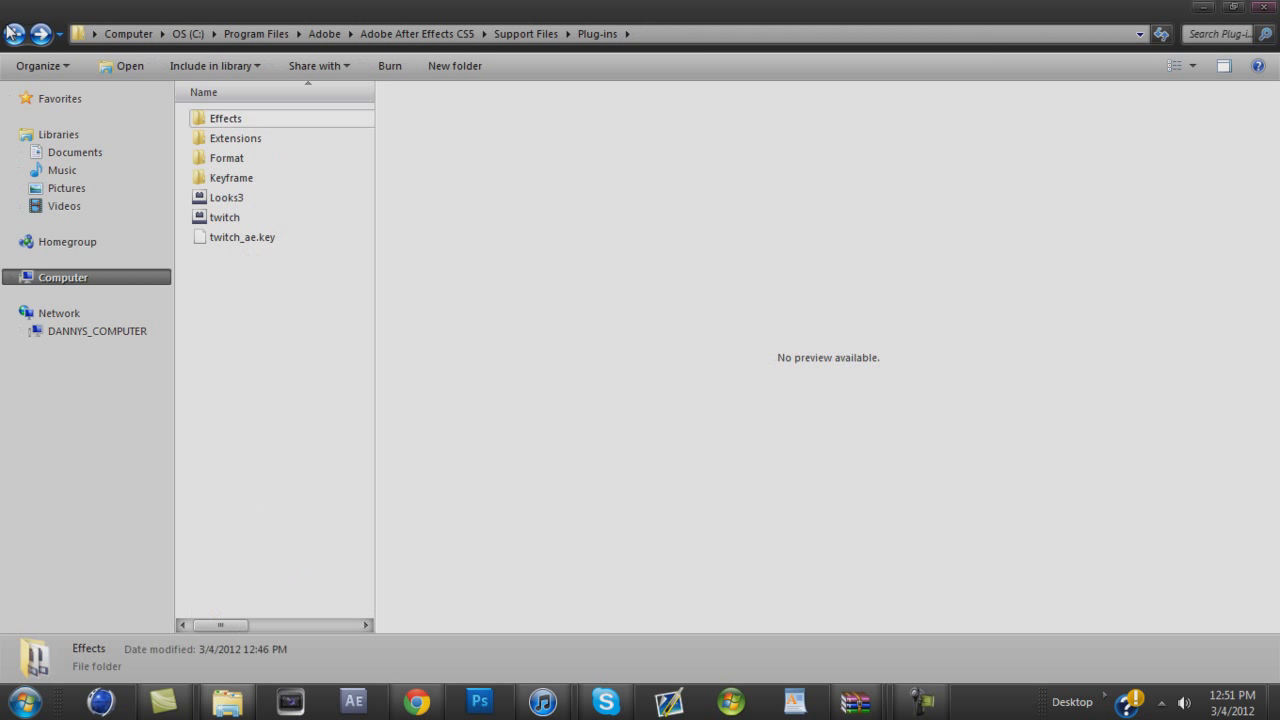
pyautogui.click(12, 33)
pyautogui.click(12, 33)
pyautogui.click(12, 33)
pyautogui.click(12, 33)
pyautogui.click(12, 33)
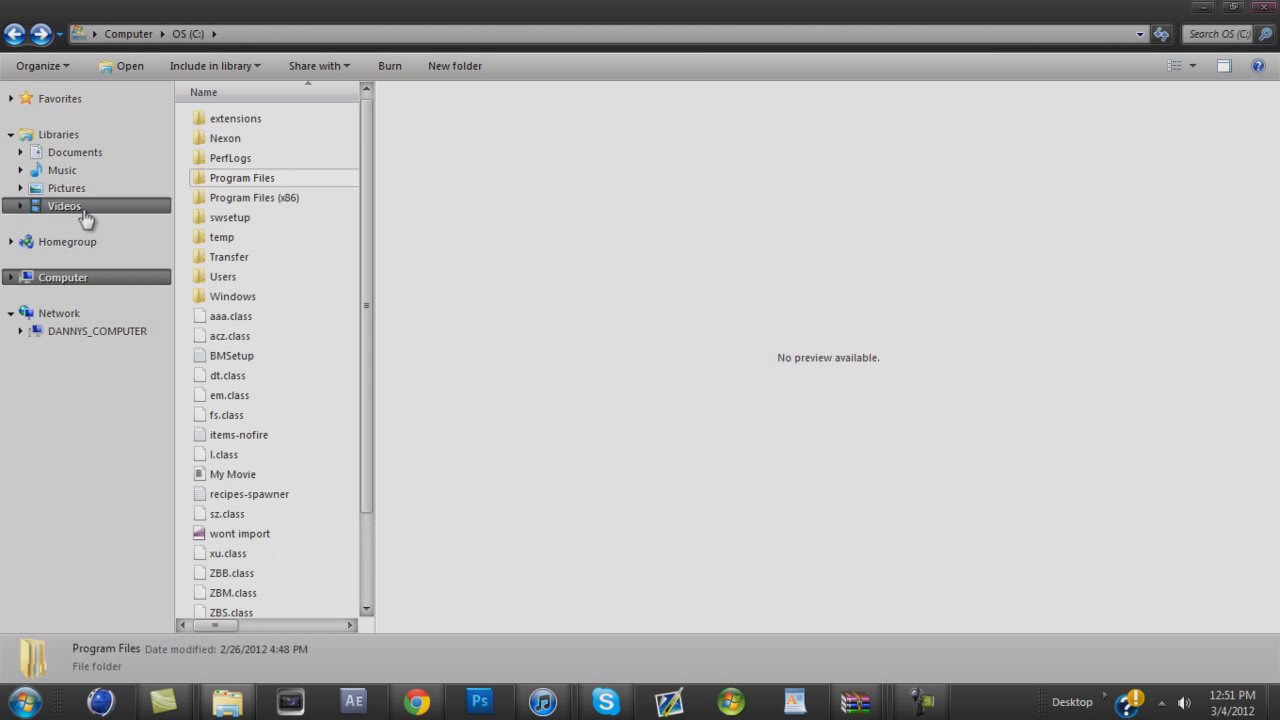
pyautogui.click(75, 152)
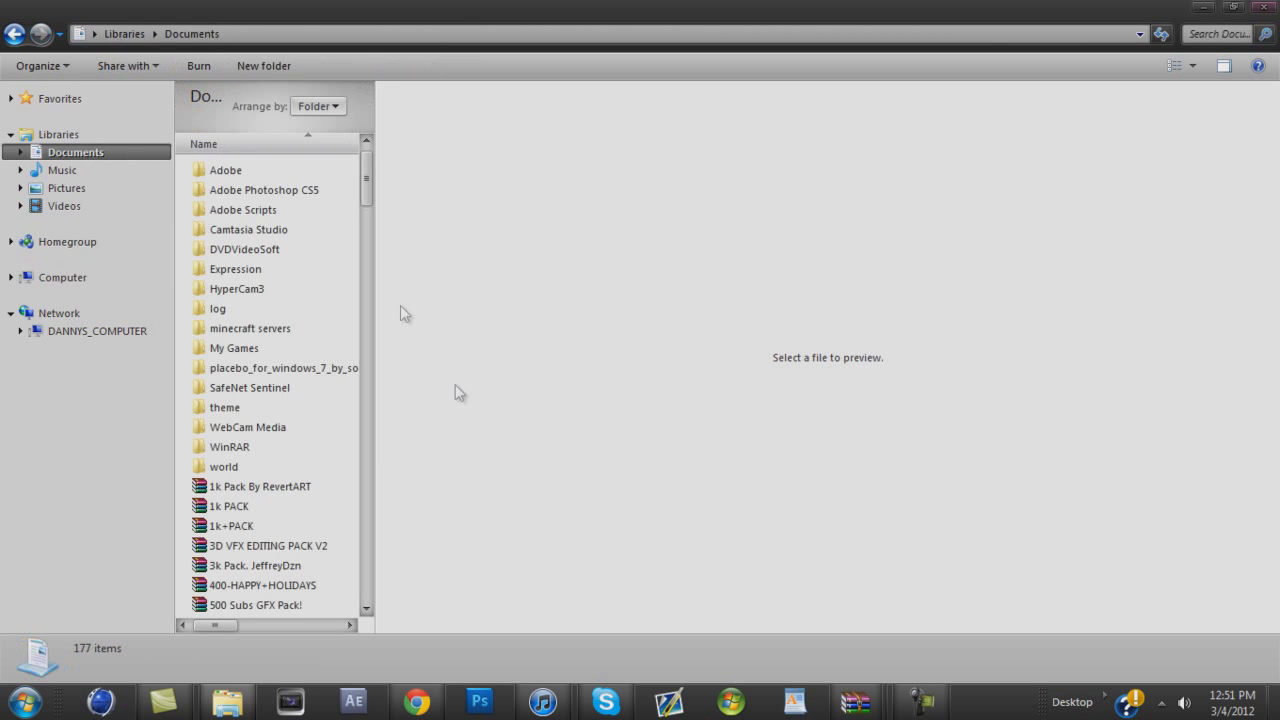
# Reopen Explorer at Libraries, open Documents and scroll to the Cycore FX HD 1.7 AE CS5 archive
pyautogui.click(1262, 8)
pyautogui.click(228, 701)
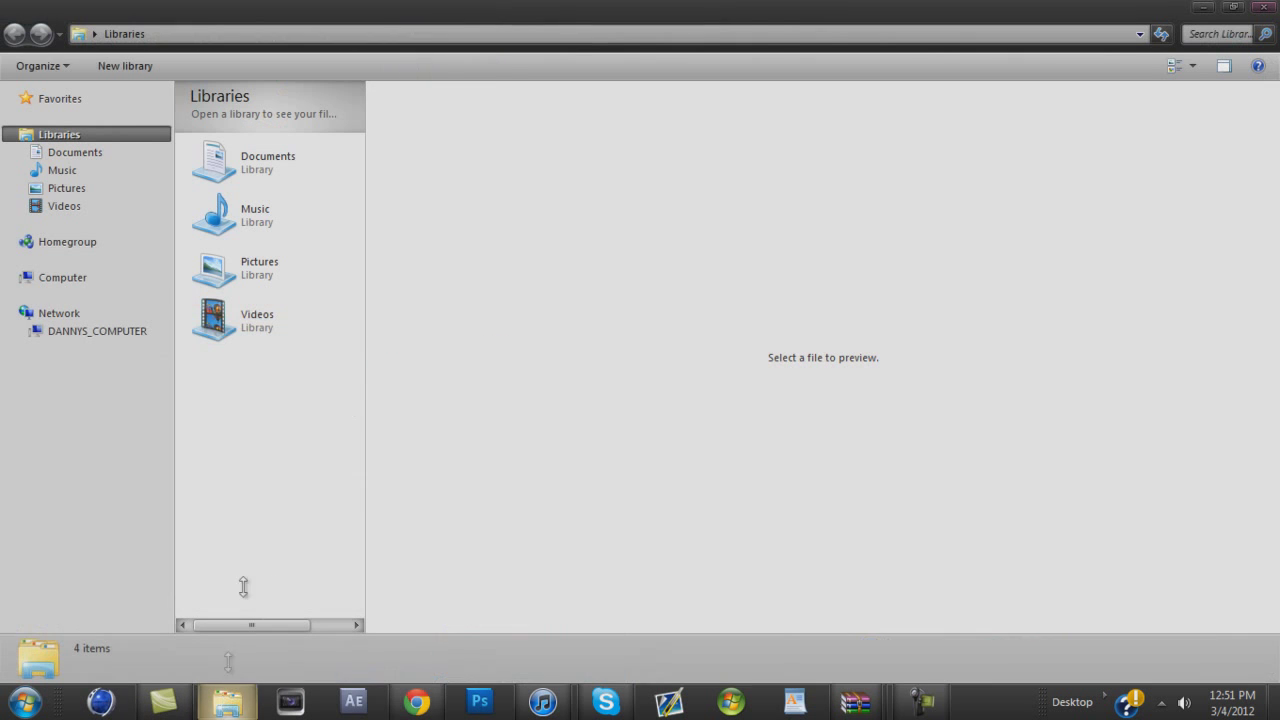
pyautogui.doubleClick(291, 167)
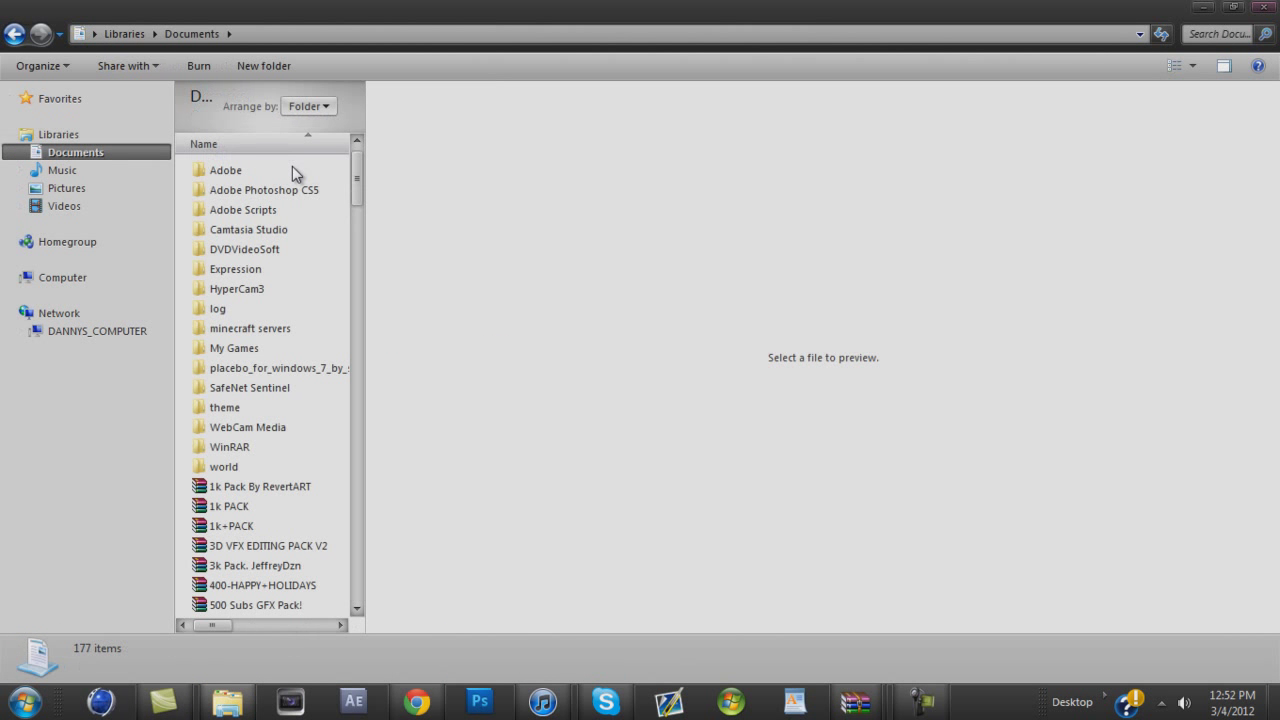
pyautogui.scroll(-9, 264, 328)
pyautogui.scroll(-7, 264, 328)
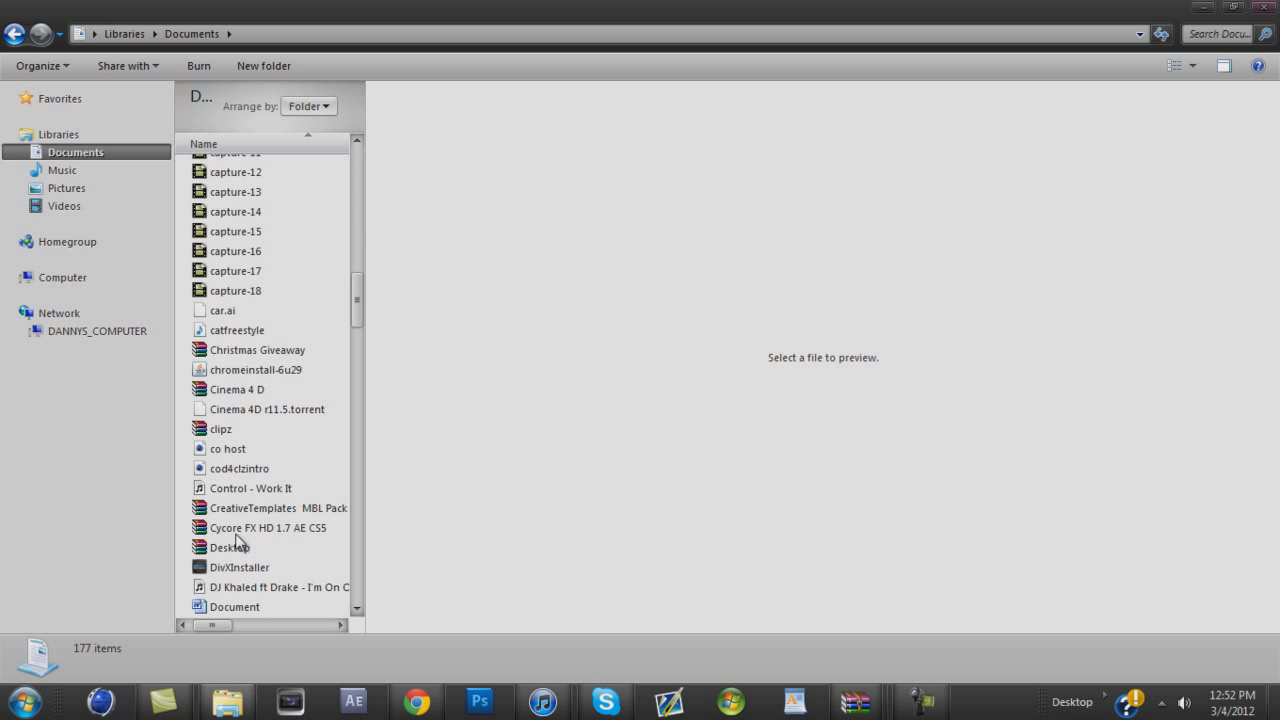
# Open the Cycore archive in WinRAR, dismiss the licence reminder, and enter Cycore FX > x64
pyautogui.doubleClick(241, 530)
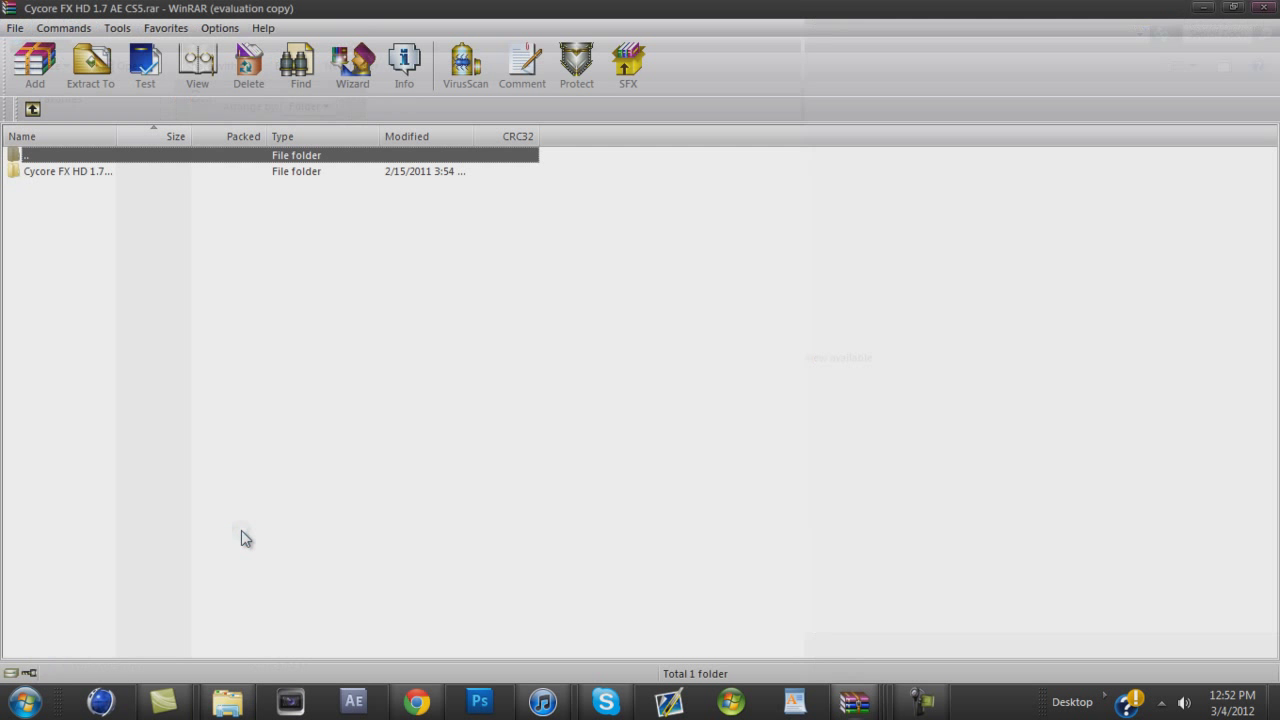
pyautogui.click(40, 179)
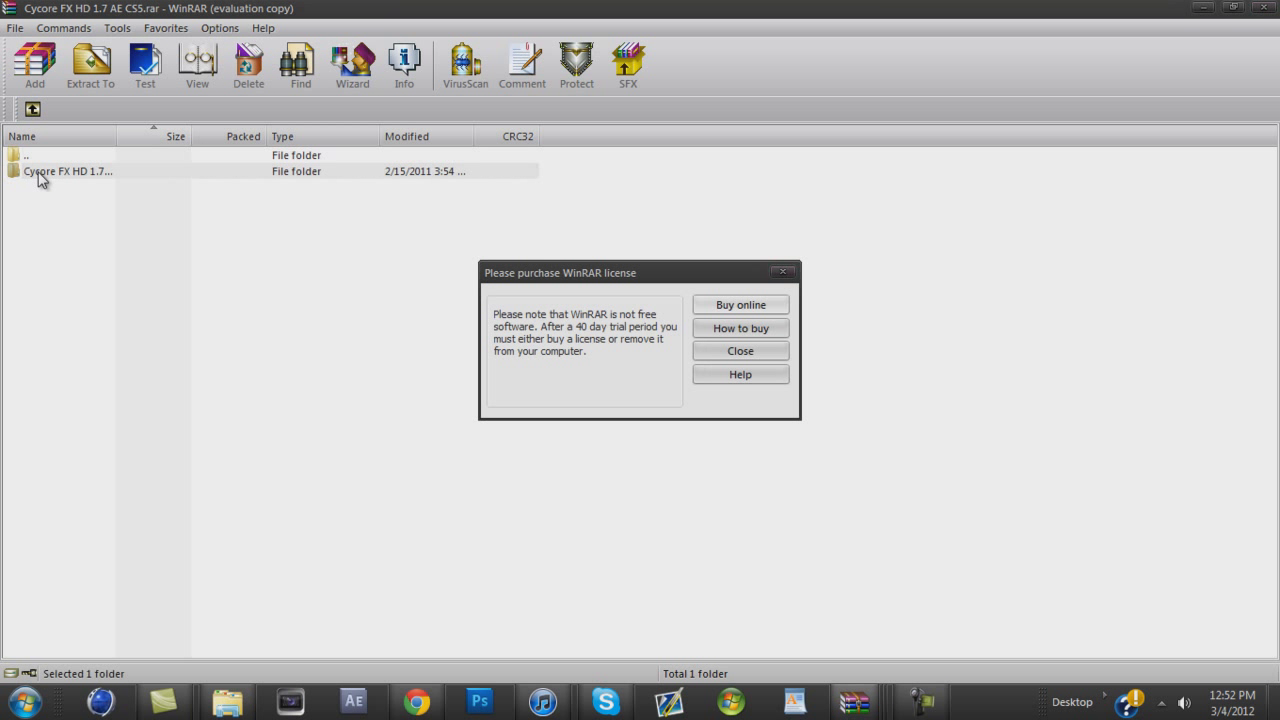
pyautogui.click(776, 352)
pyautogui.doubleClick(285, 172)
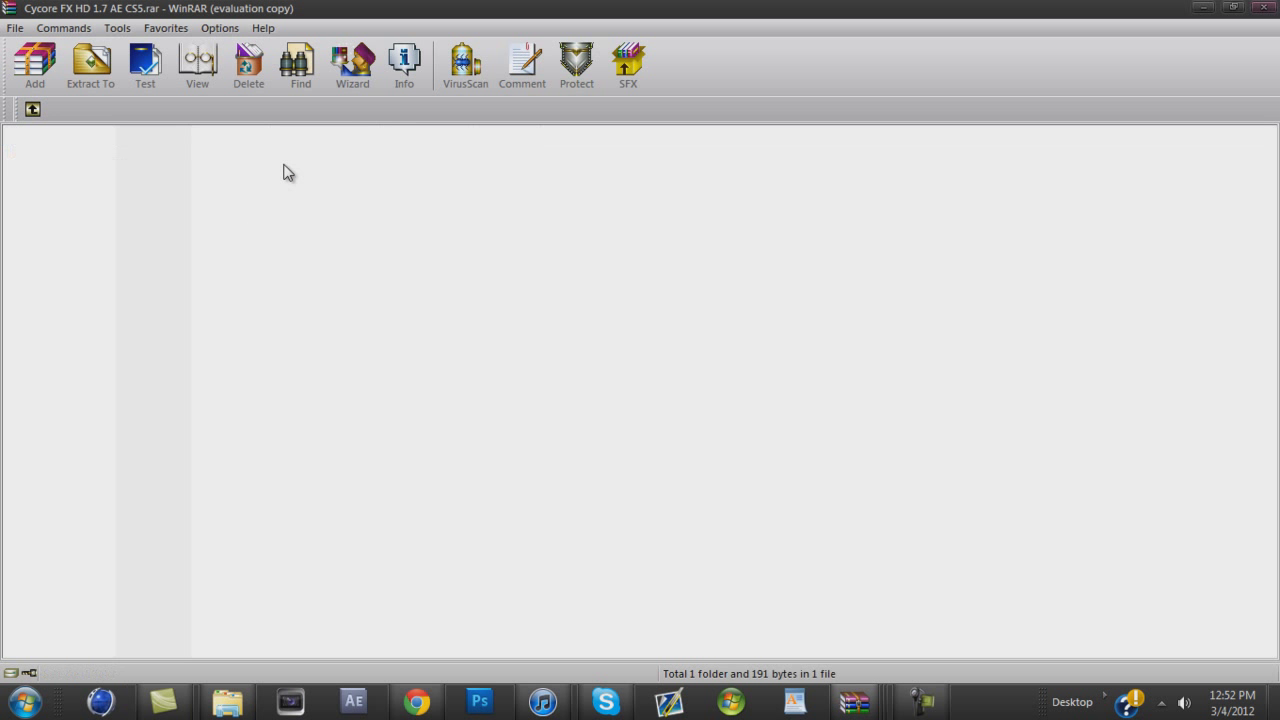
pyautogui.doubleClick(106, 171)
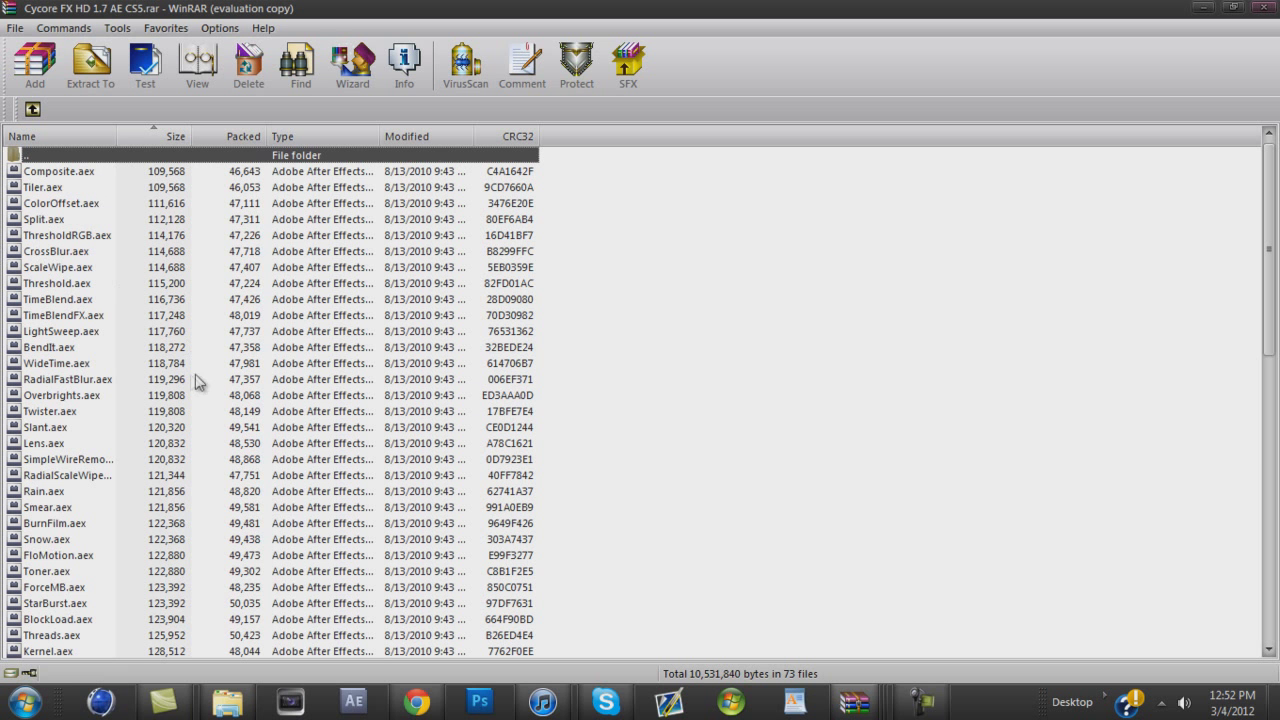
# Scroll through the 73 .aex plugins, selecting and then deselecting Lens.aex
pyautogui.scroll(-5, 594, 393)
pyautogui.scroll(-7, 575, 605)
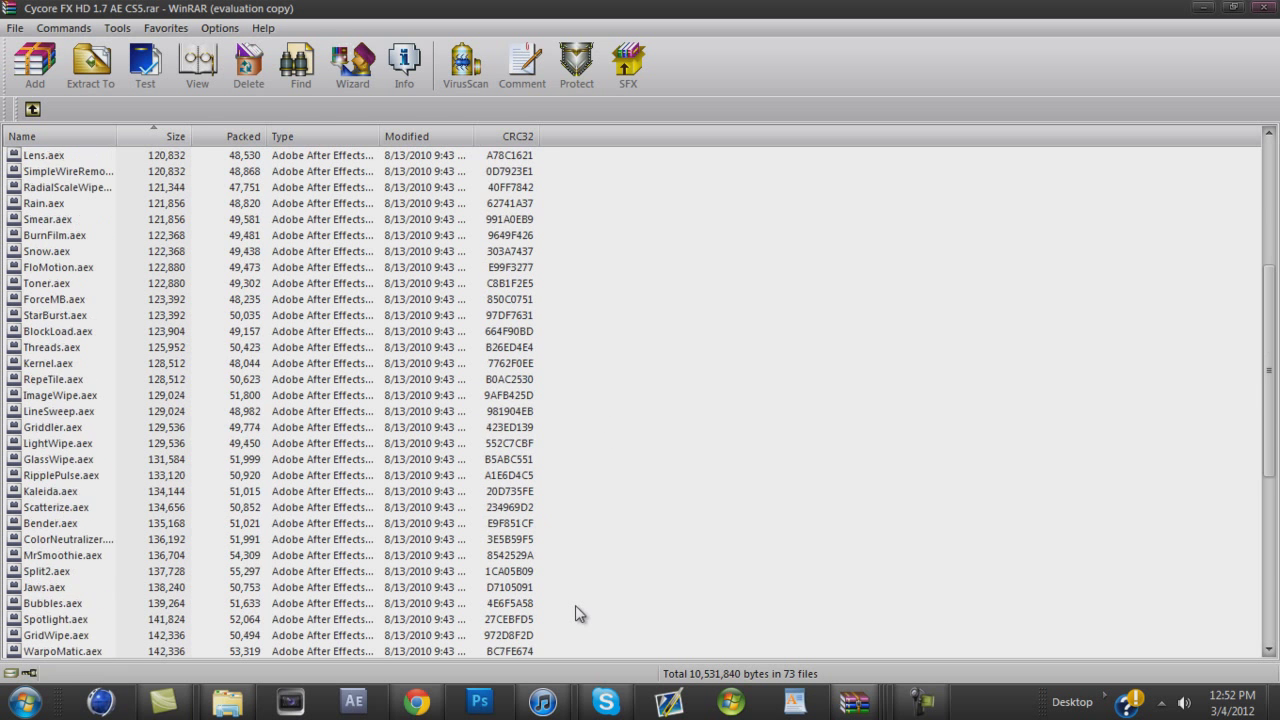
pyautogui.scroll(4, 575, 605)
pyautogui.scroll(8, 25, 340)
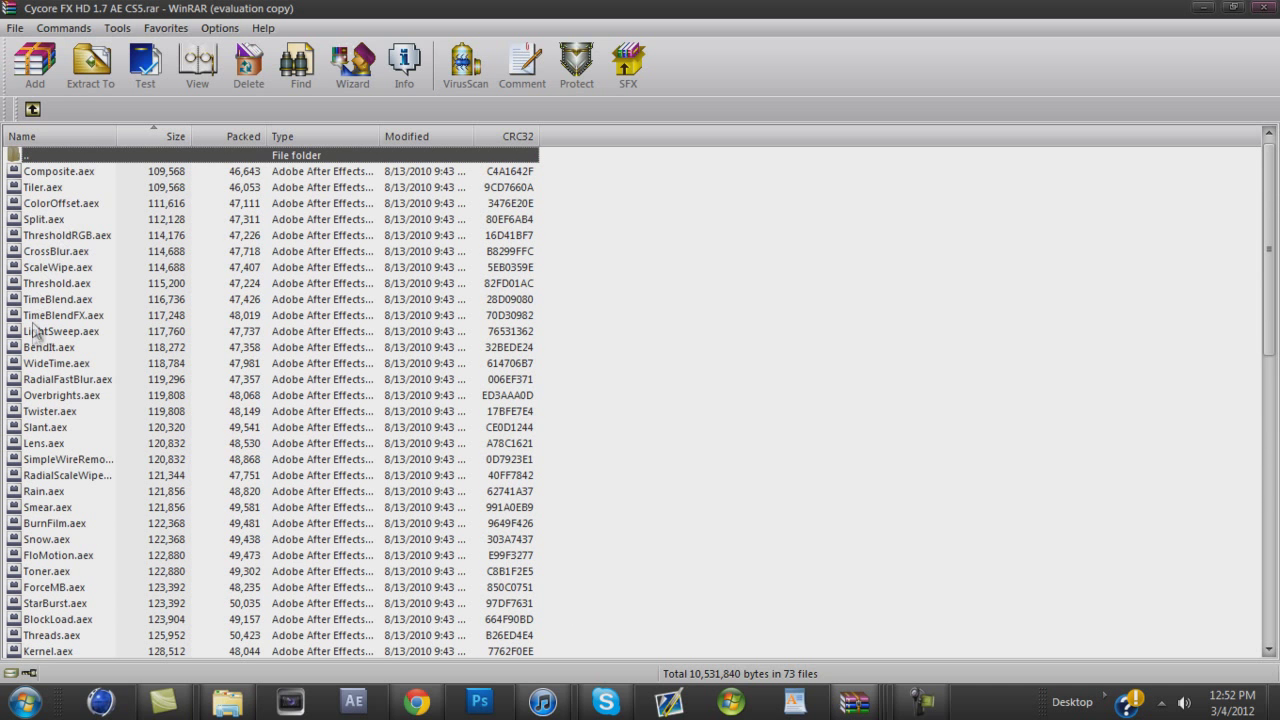
pyautogui.click(40, 448)
pyautogui.click(670, 456)
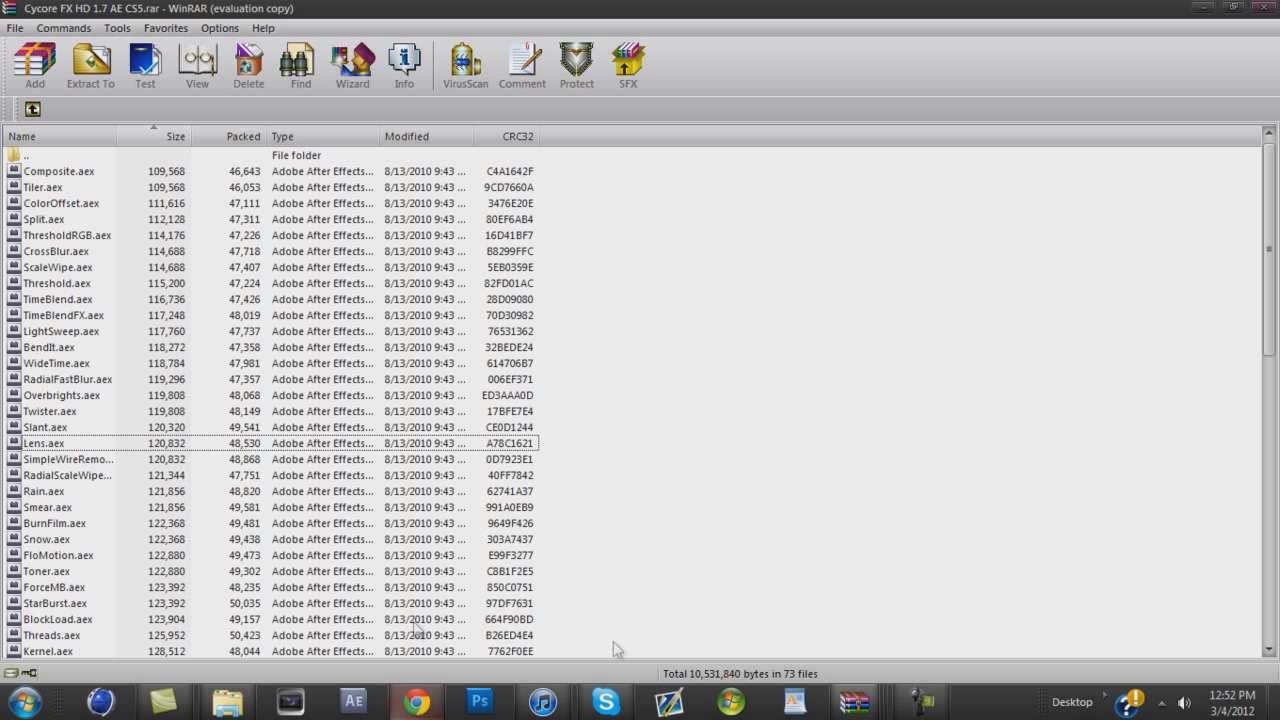
# Navigate from Computer through C:\Program Files\Adobe\Adobe After Effects CS5\Support Files\Plug-ins into Effects
pyautogui.click(25, 702)
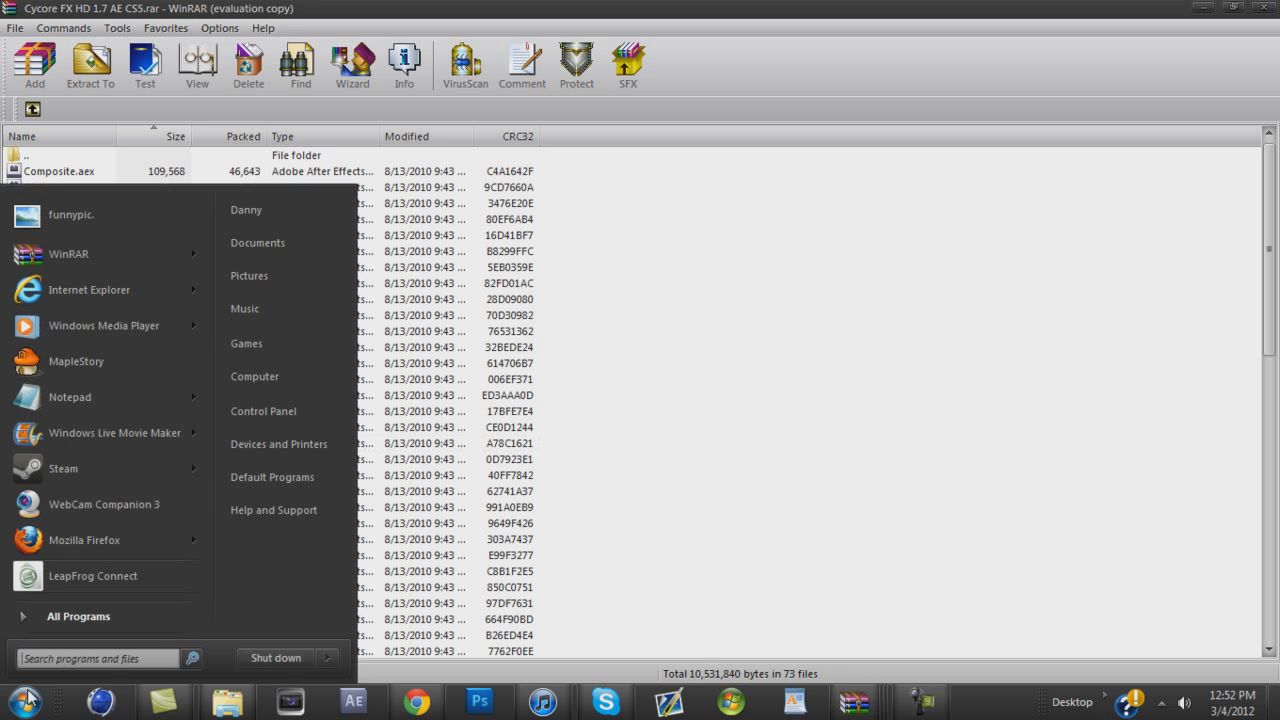
pyautogui.click(238, 377)
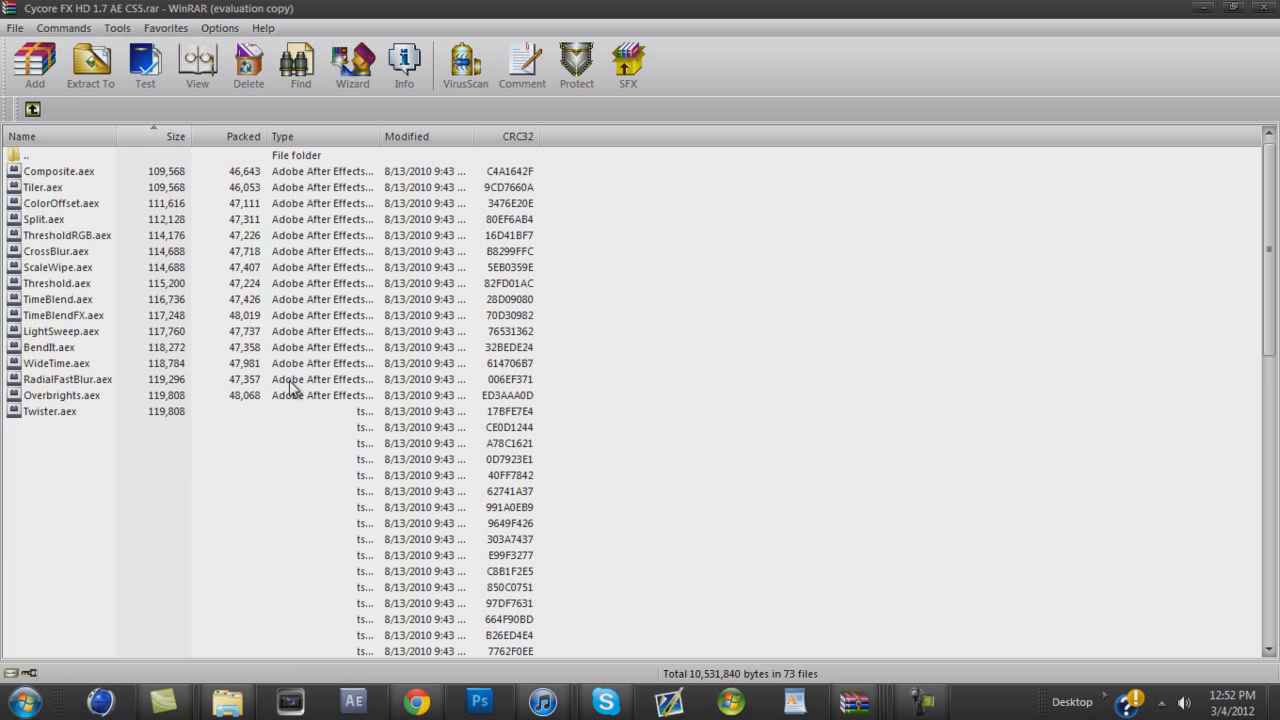
pyautogui.doubleClick(248, 158)
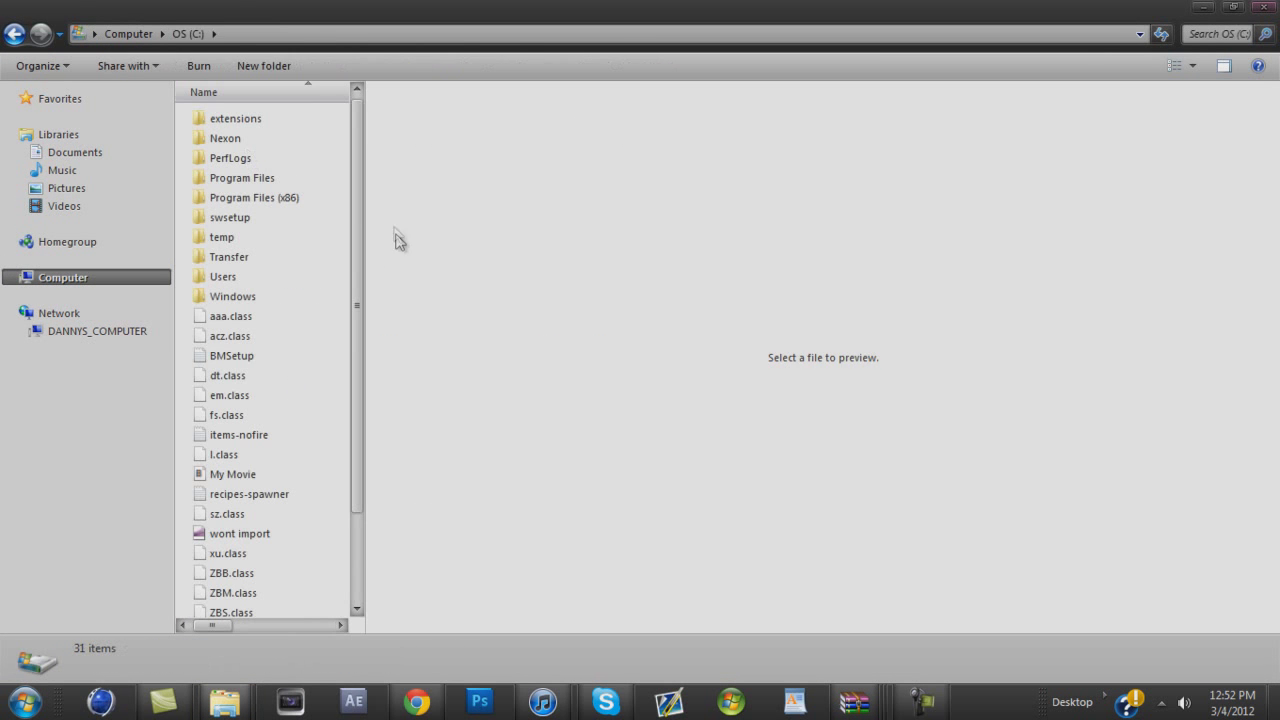
pyautogui.doubleClick(250, 178)
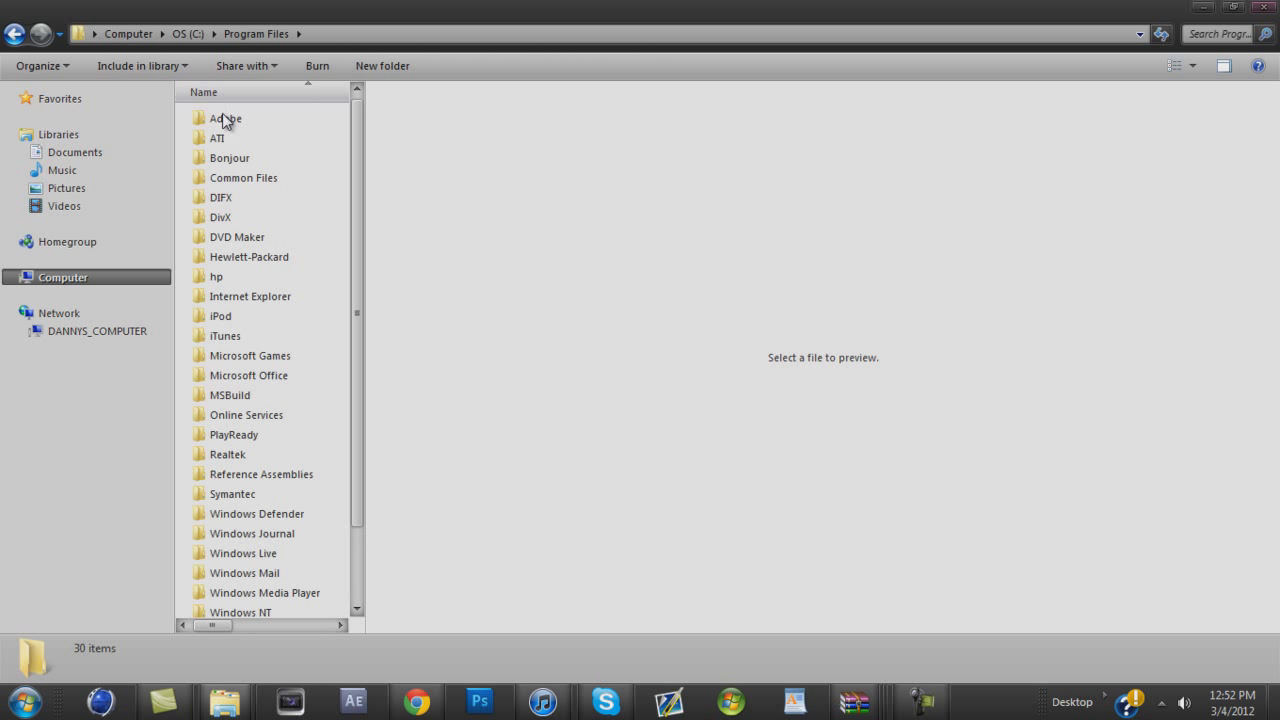
pyautogui.doubleClick(224, 118)
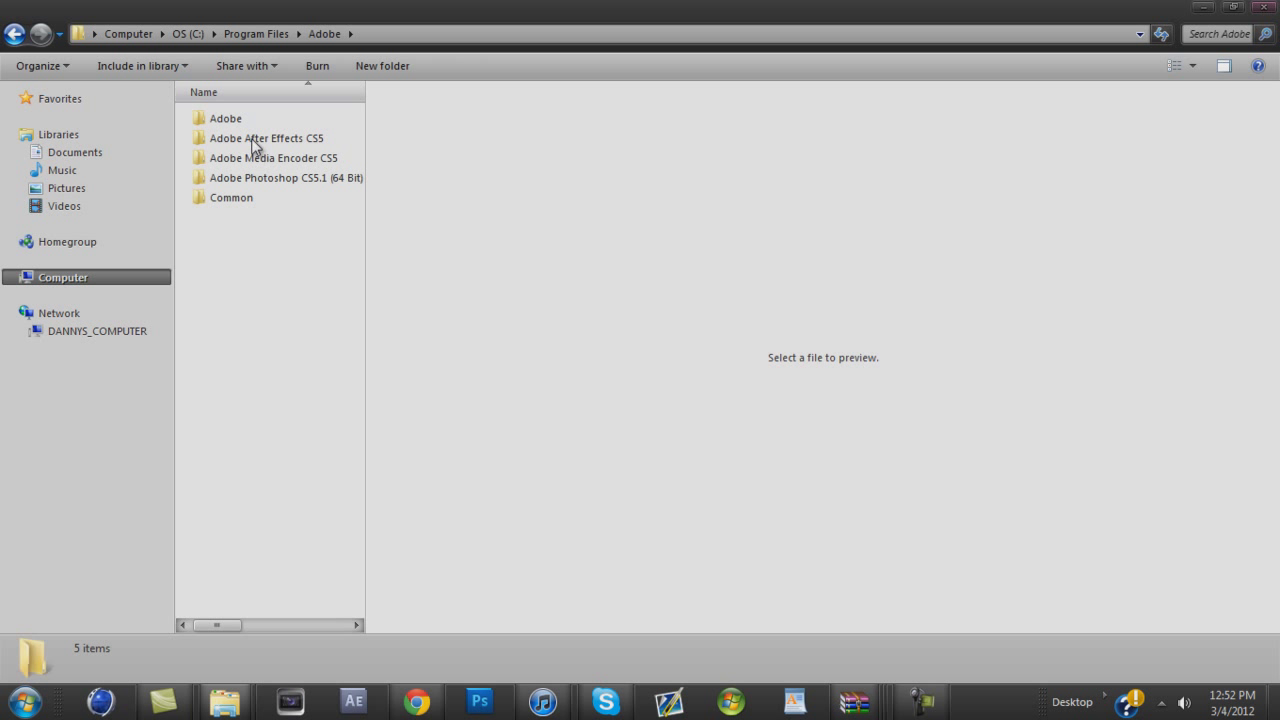
pyautogui.doubleClick(253, 140)
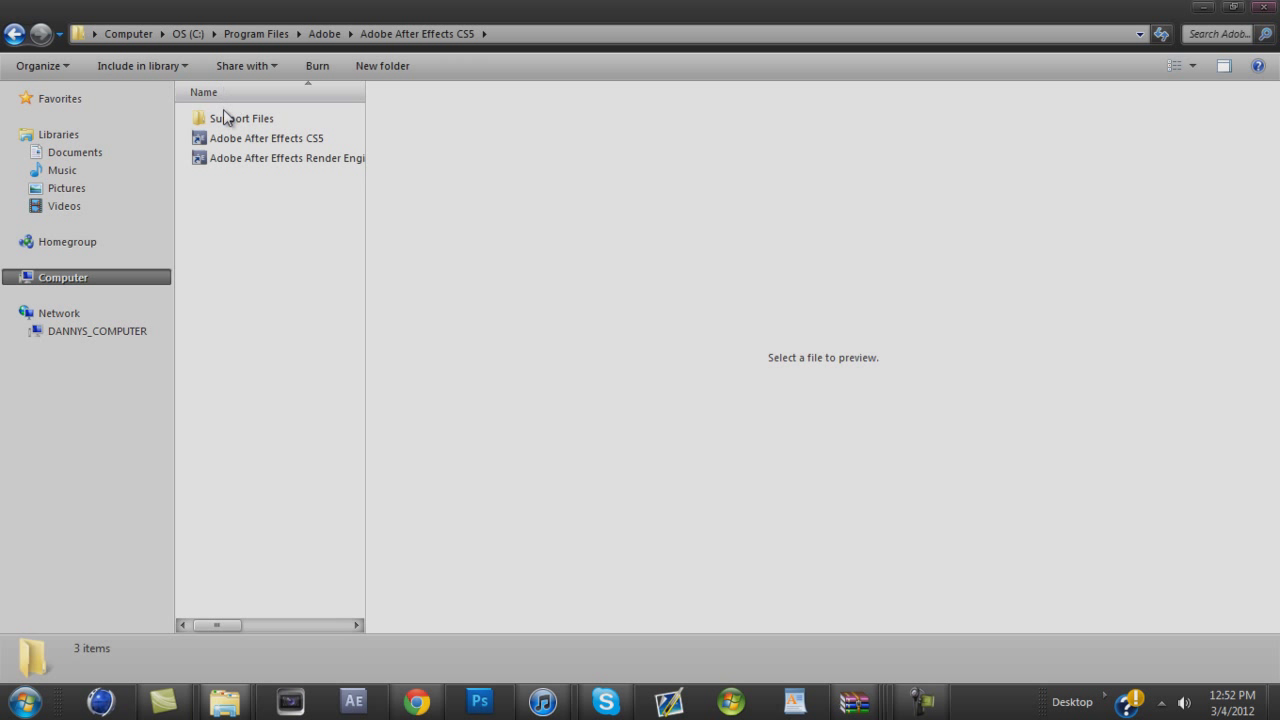
pyautogui.doubleClick(222, 118)
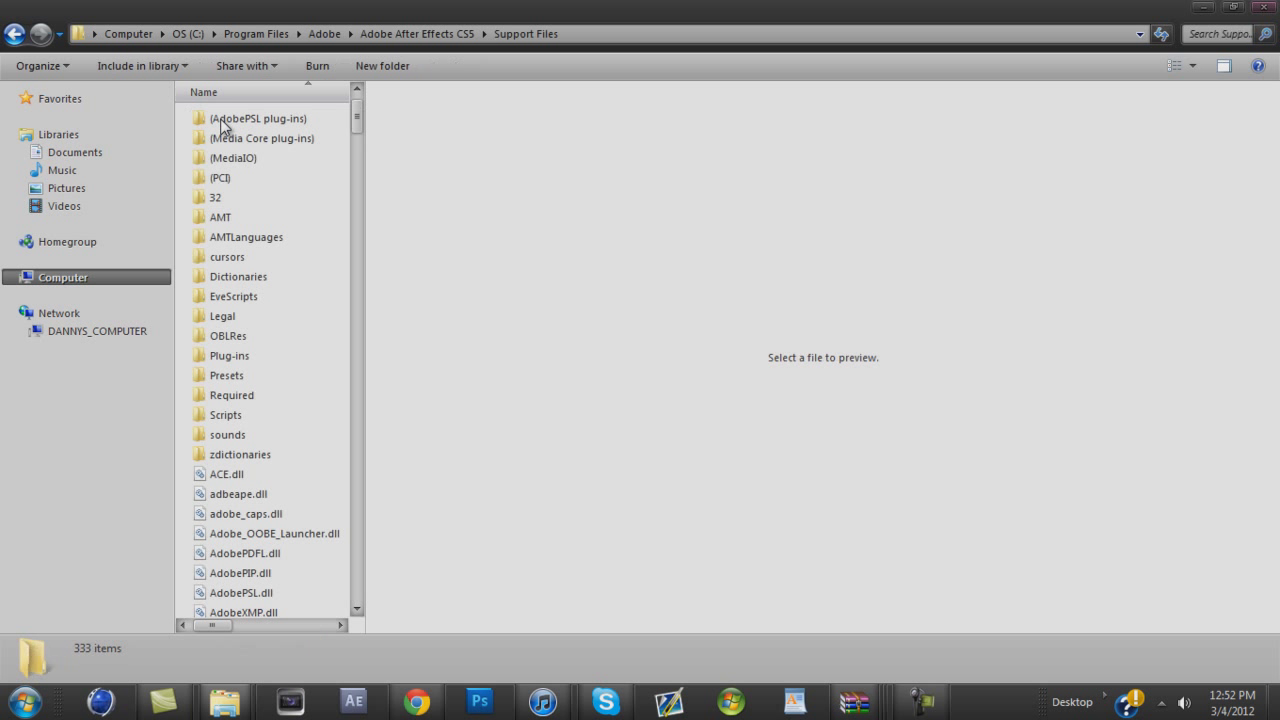
pyautogui.doubleClick(228, 357)
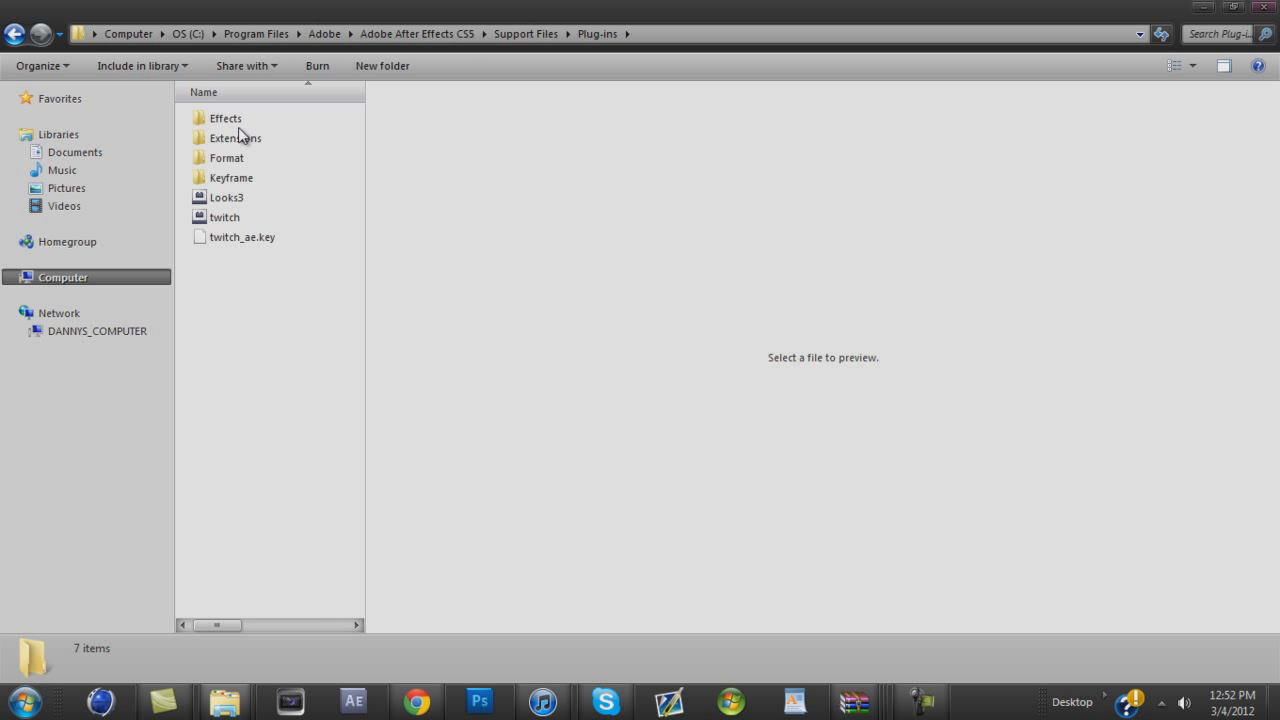
pyautogui.doubleClick(226, 118)
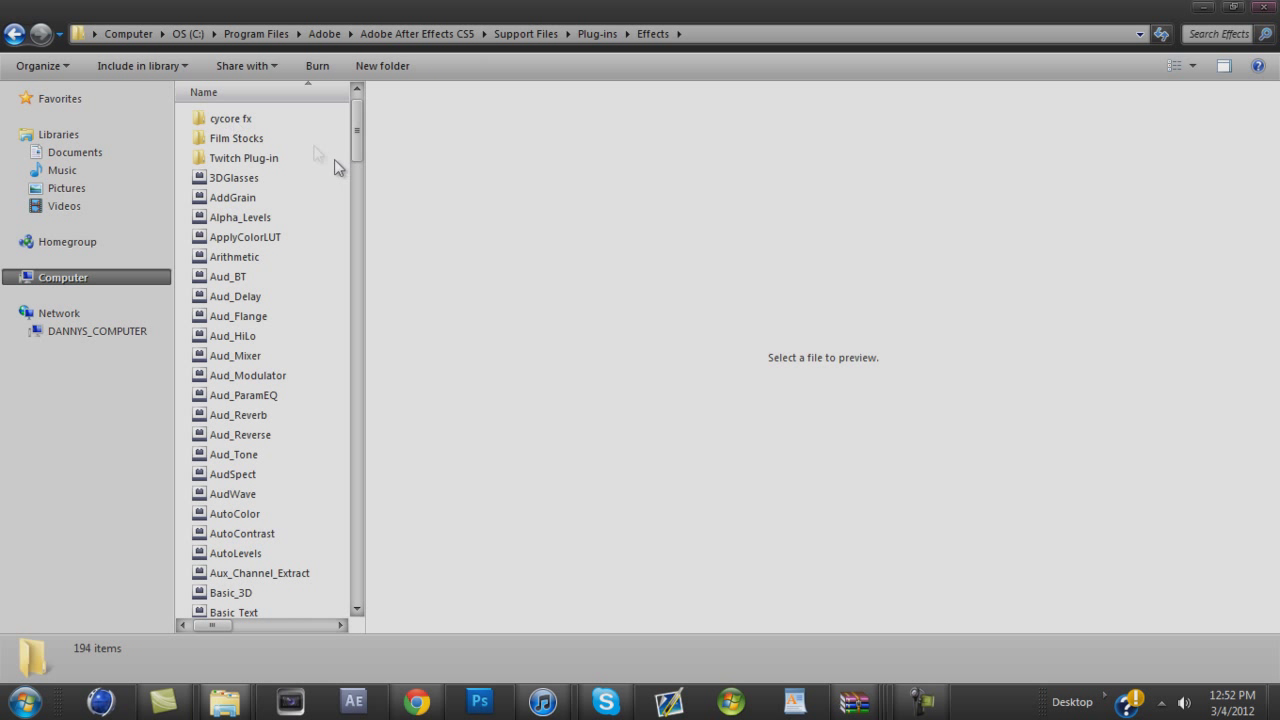
# Create a new folder named 'tut' in Effects and open it
pyautogui.rightClick(299, 200)
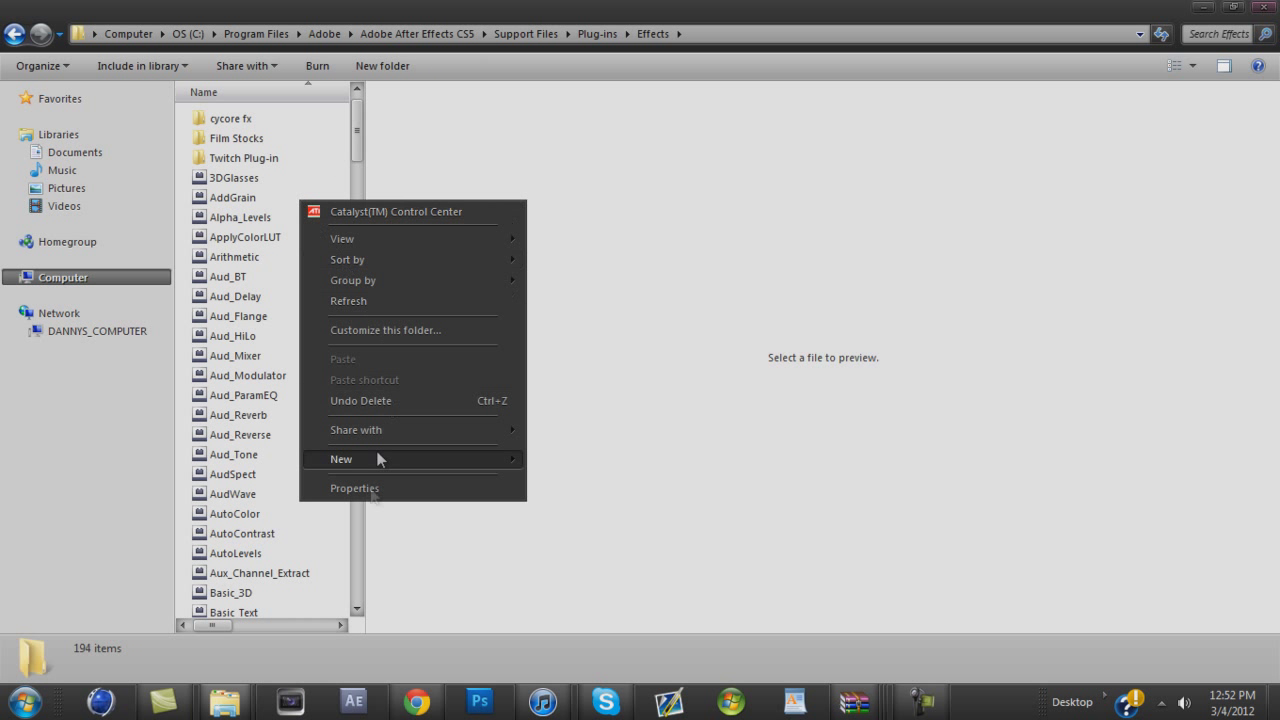
pyautogui.moveTo(383, 455)
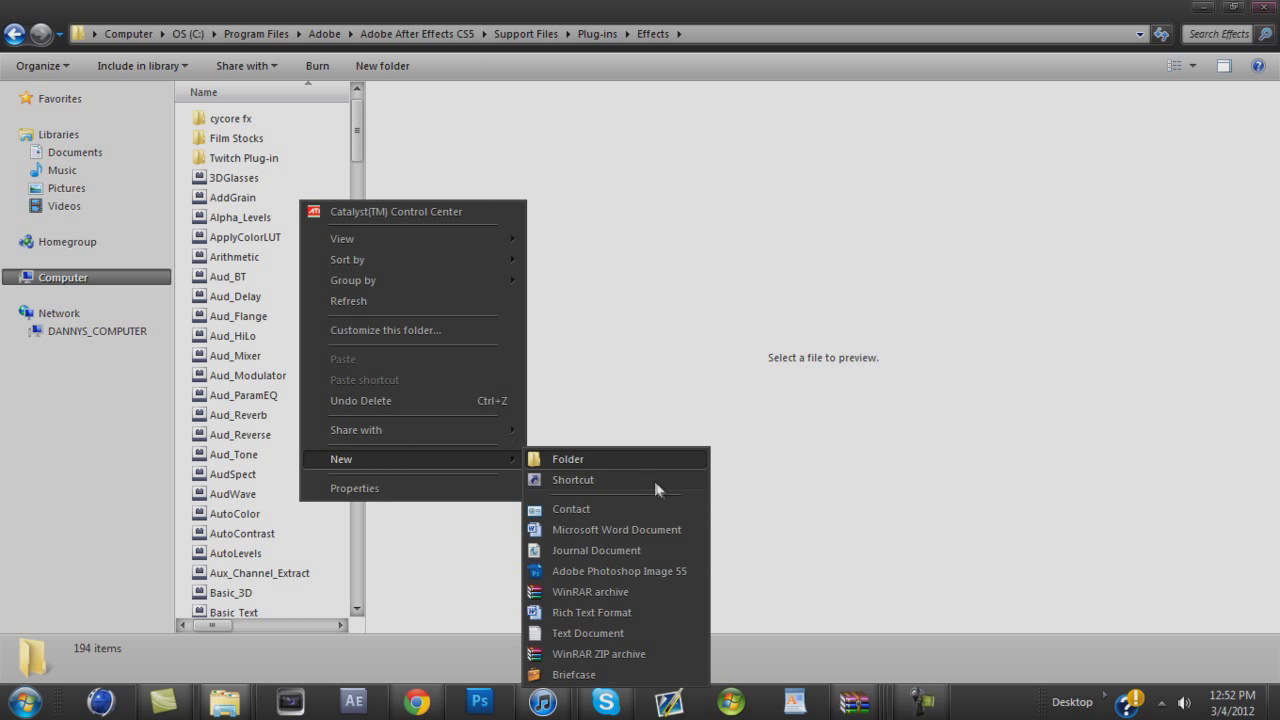
pyautogui.click(603, 461)
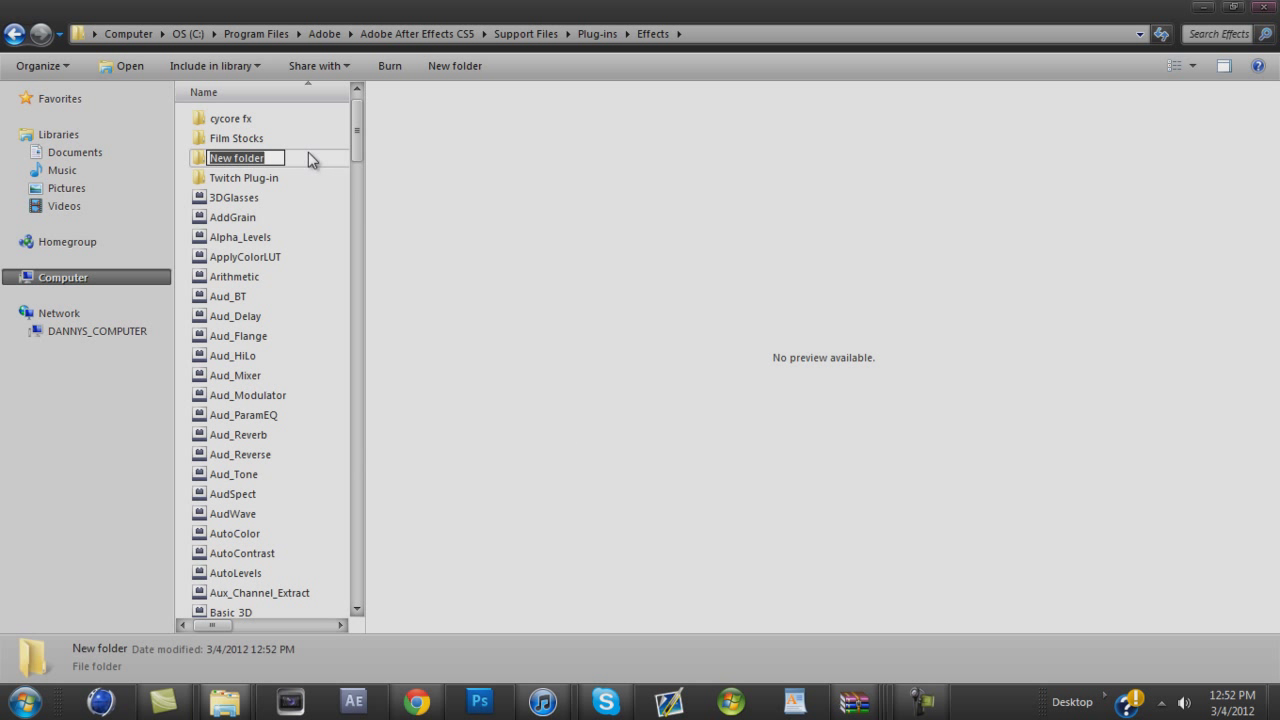
pyautogui.write('tut')
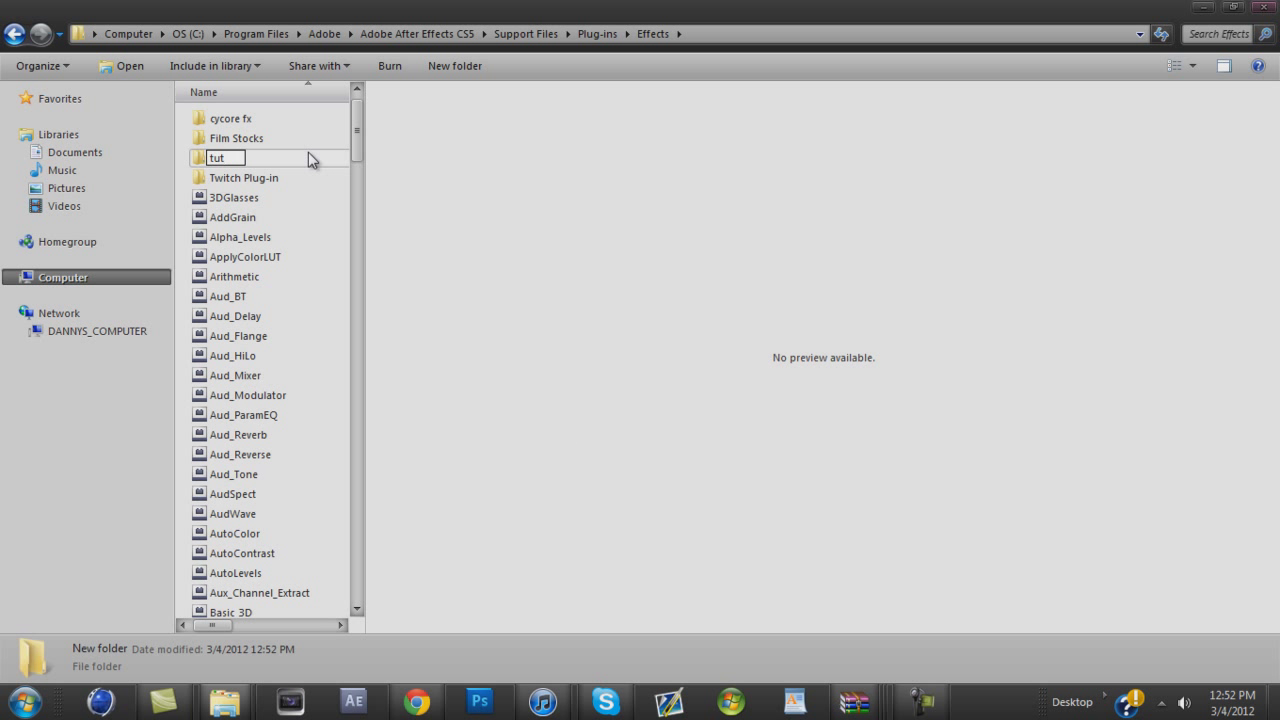
pyautogui.press('Return')
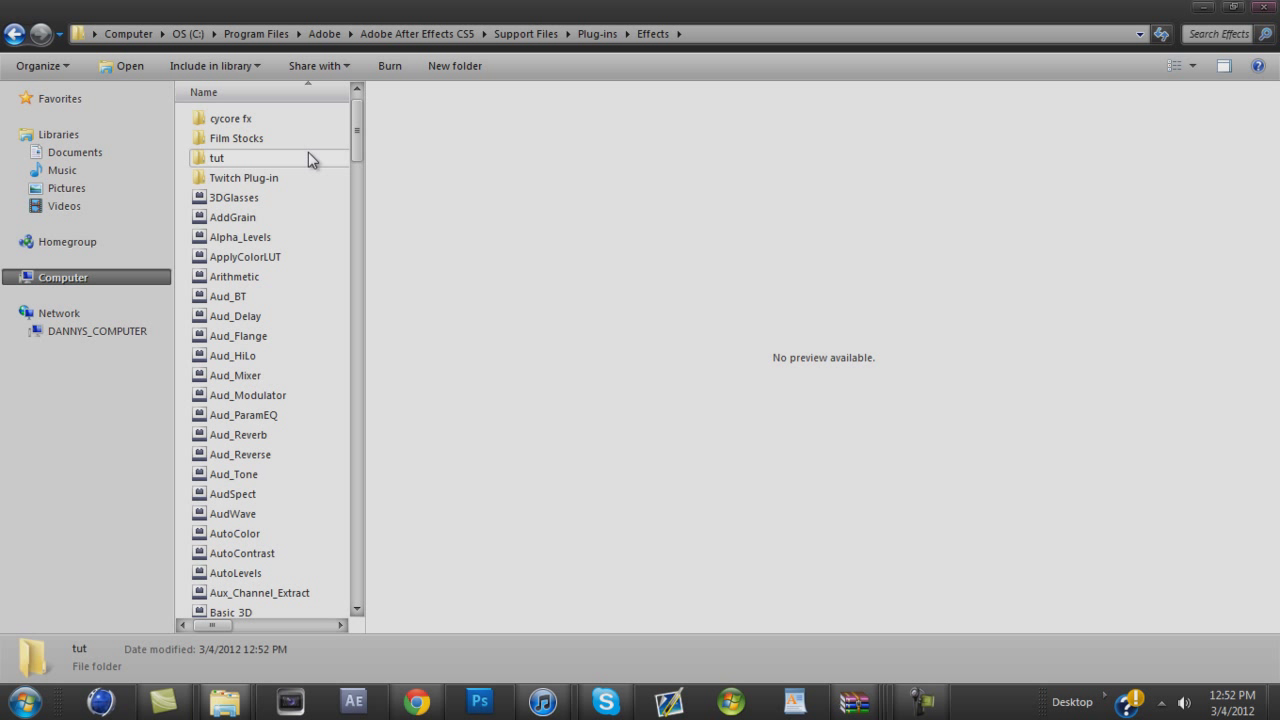
pyautogui.doubleClick(257, 158)
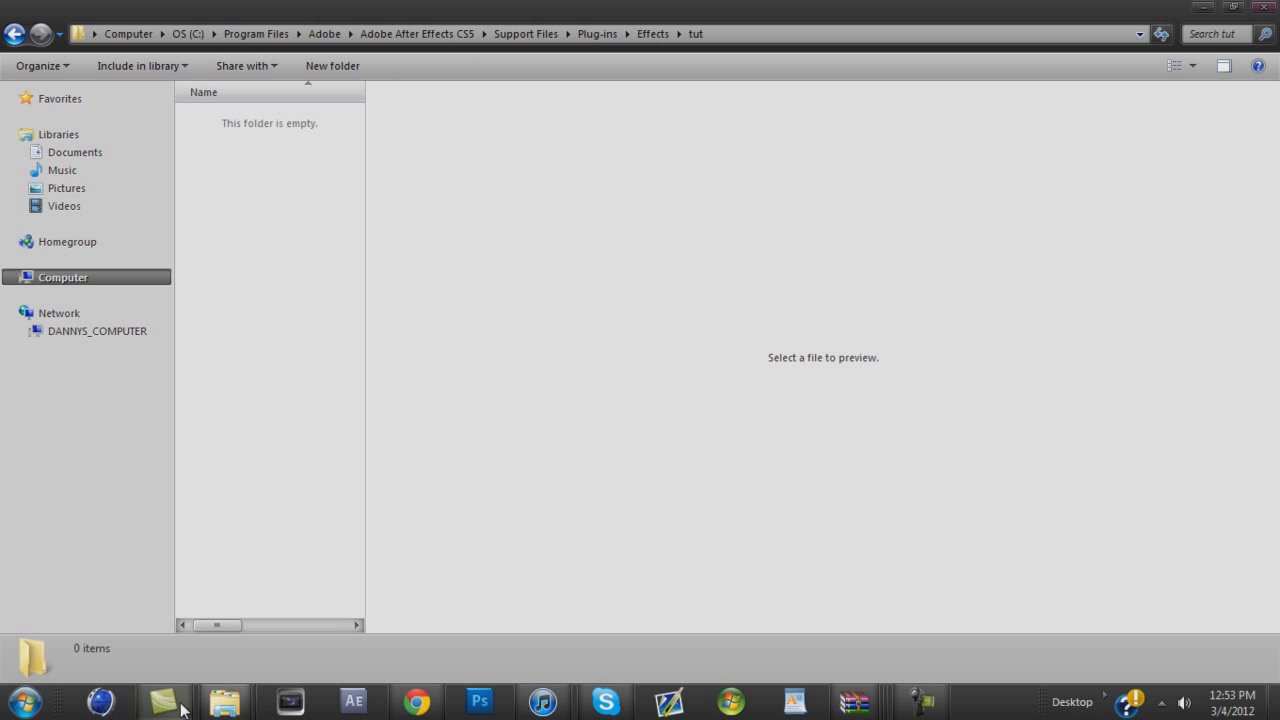
# Drag all 73 .aex plugins from the WinRAR archive into the tut folder
pyautogui.click(854, 701)
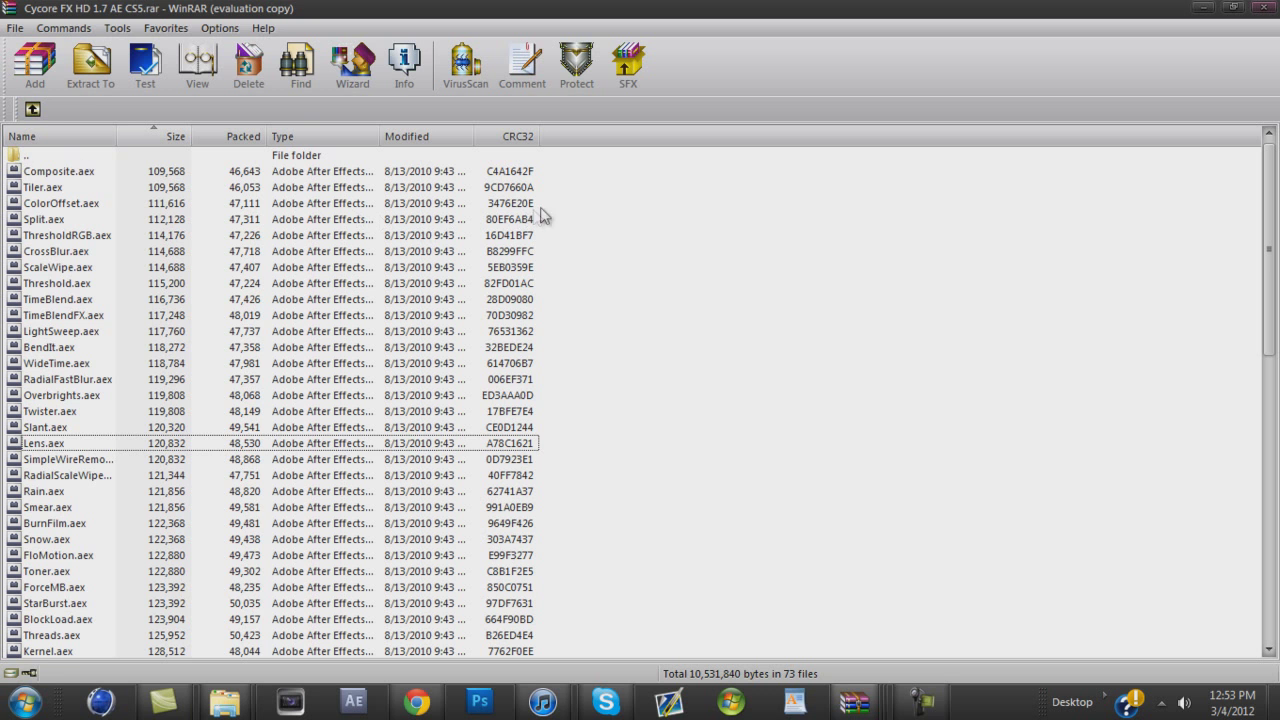
pyautogui.moveTo(542, 168); pyautogui.dragTo(233, 403)
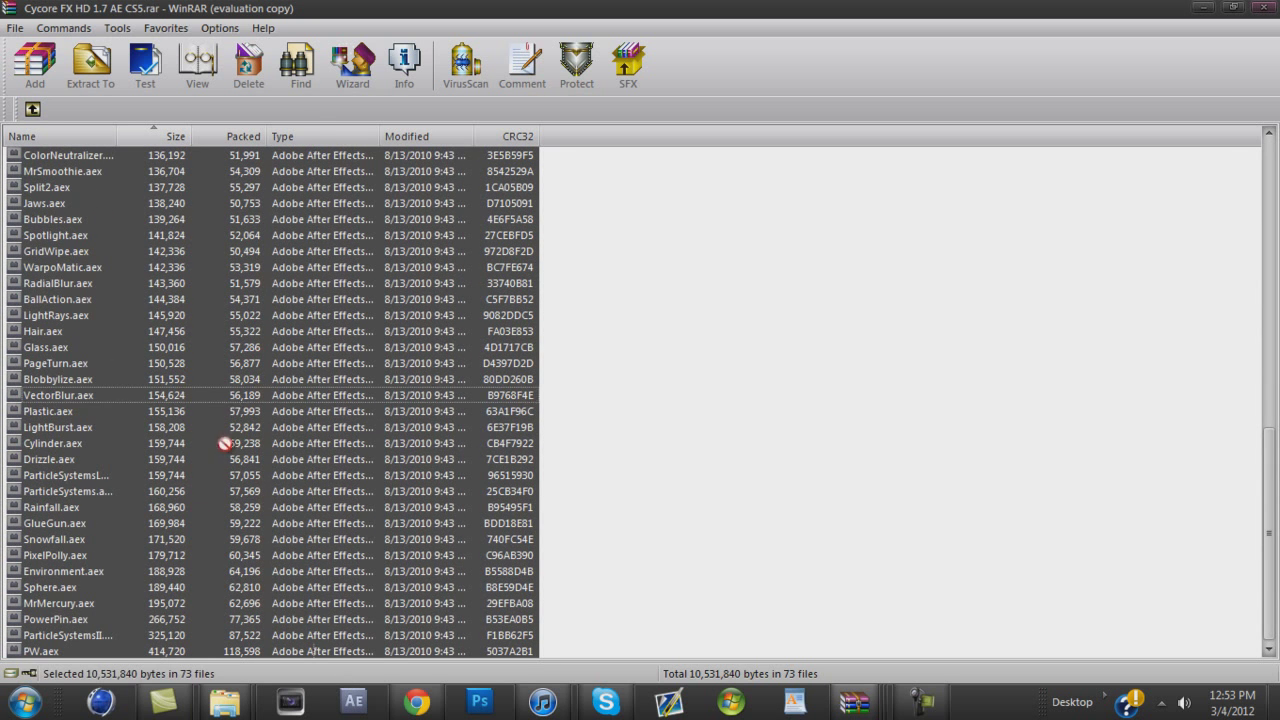
pyautogui.moveTo(224, 706); pyautogui.dragTo(197, 659)
pyautogui.moveTo(239, 318); pyautogui.dragTo(239, 318)
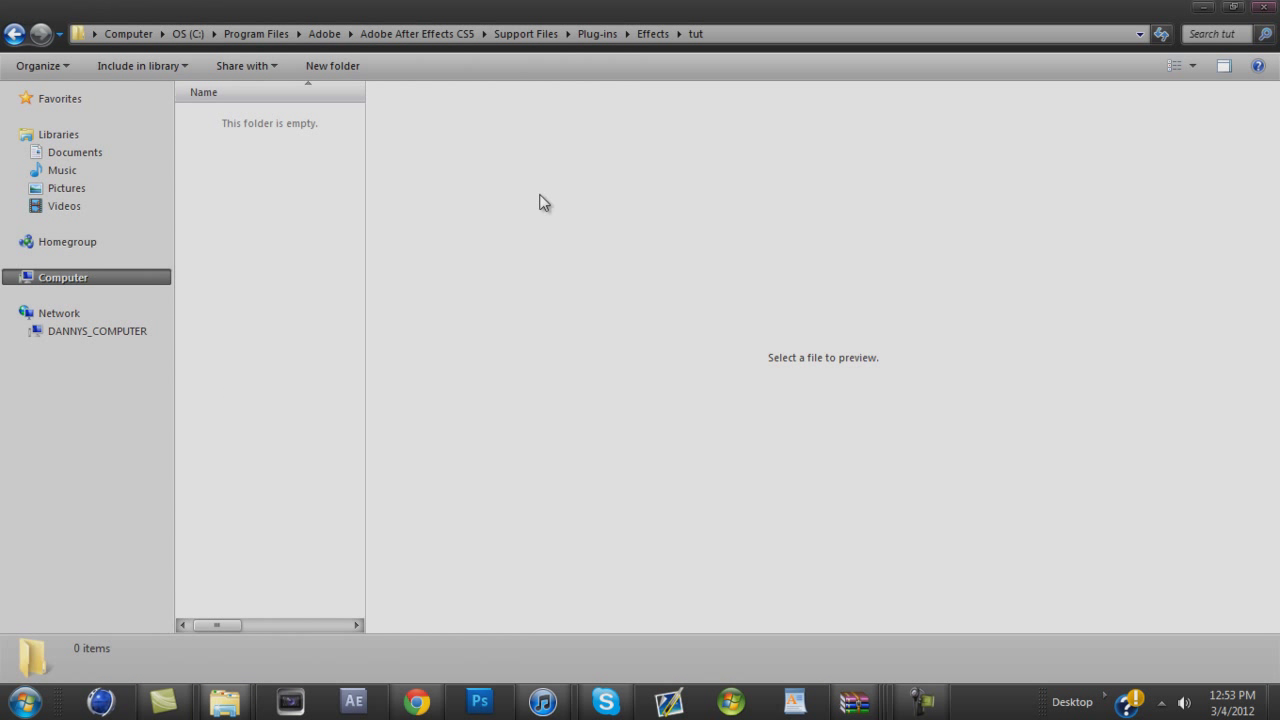
pyautogui.click(307, 321)
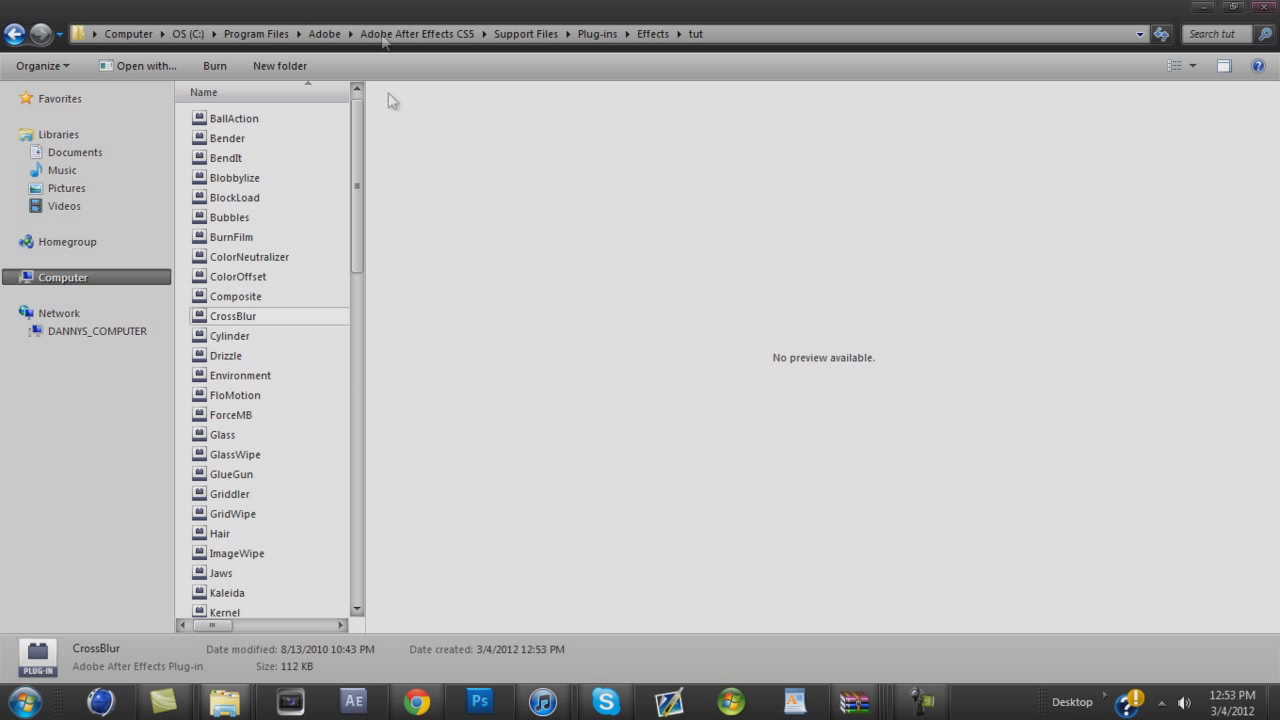
# Go back to Effects and delete the tut folder, confirming the deletion
pyautogui.click(10, 32)
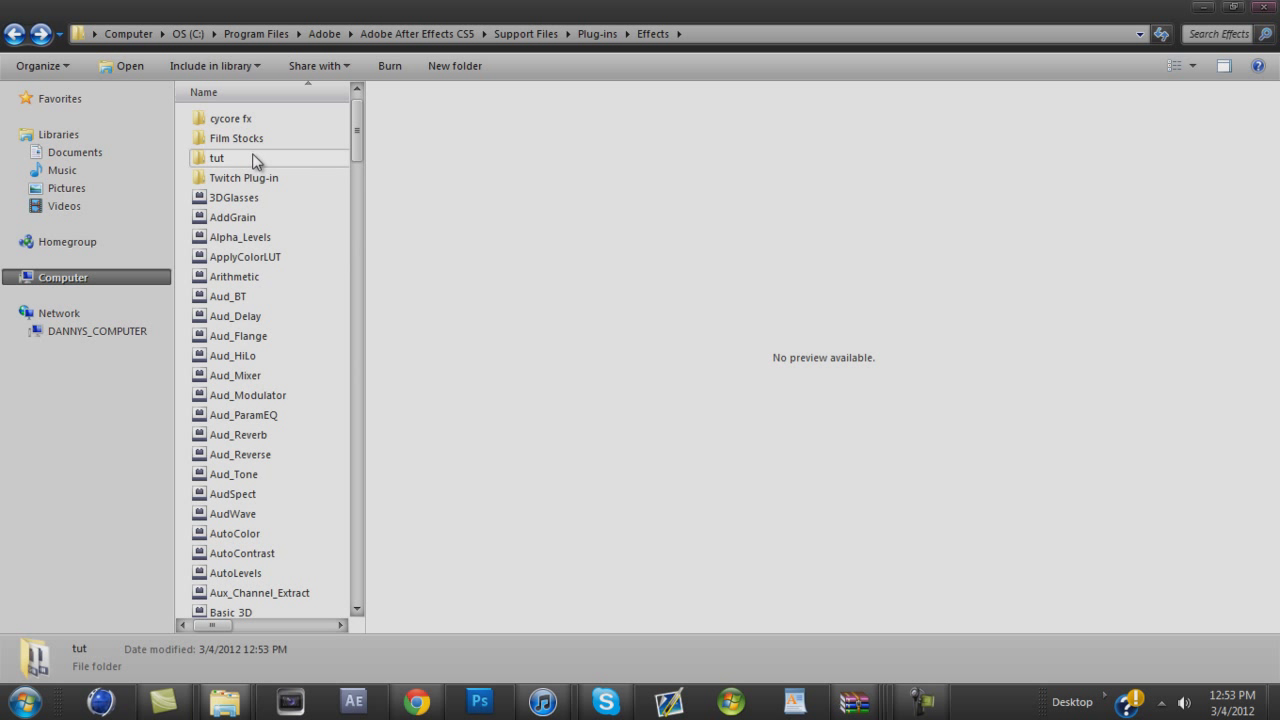
pyautogui.rightClick(255, 163)
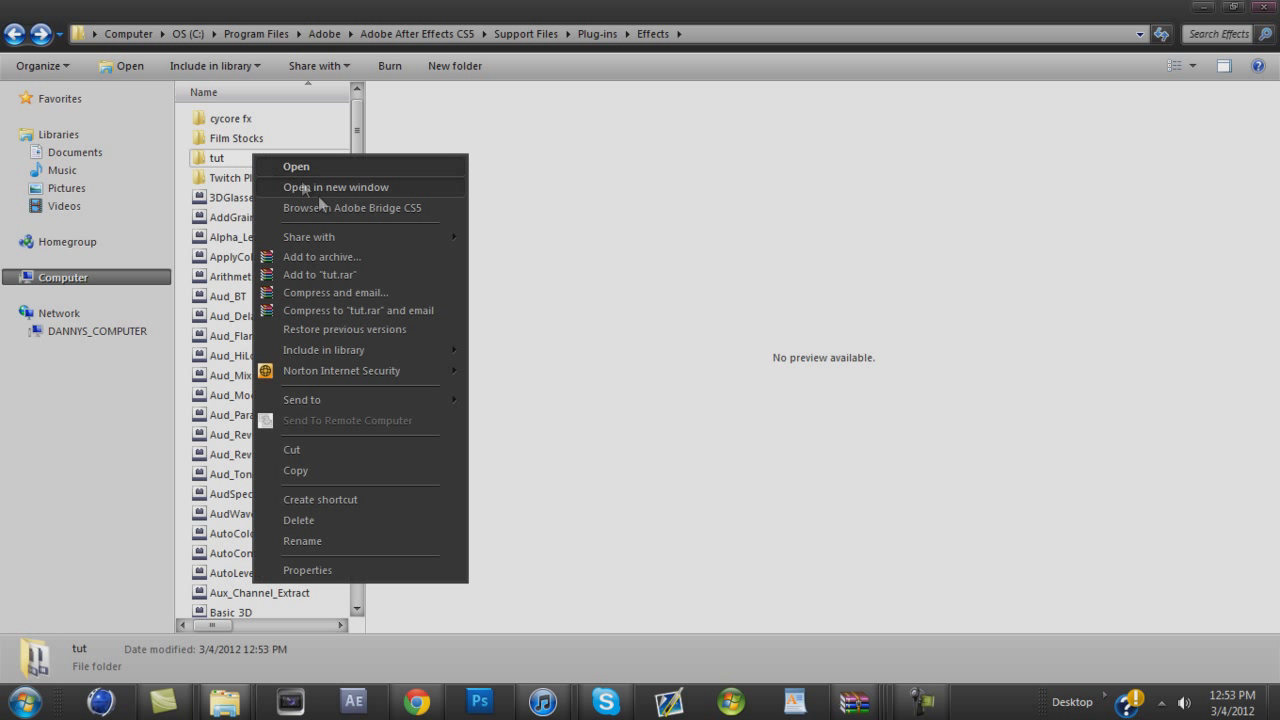
pyautogui.click(302, 521)
pyautogui.click(712, 427)
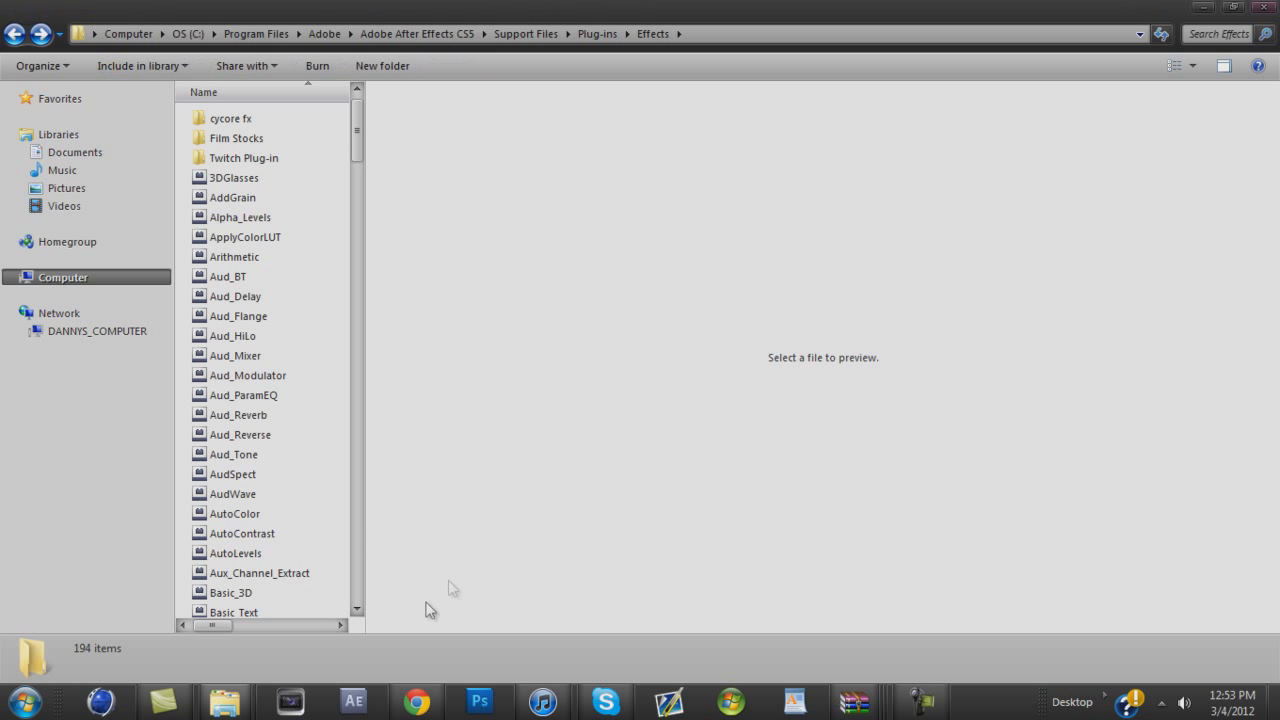
# Launch After Effects CS5, dismiss the duplicate plug-in warning and close the Welcome screen
pyautogui.click(355, 703)
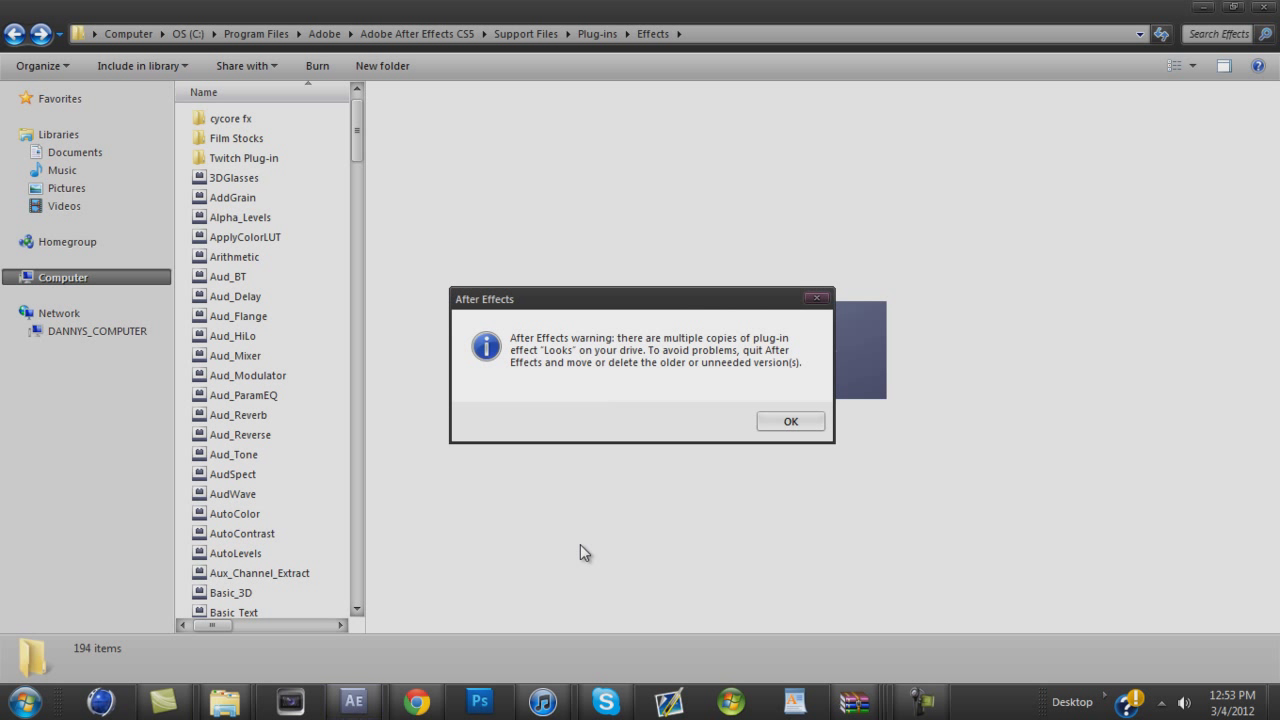
pyautogui.click(801, 430)
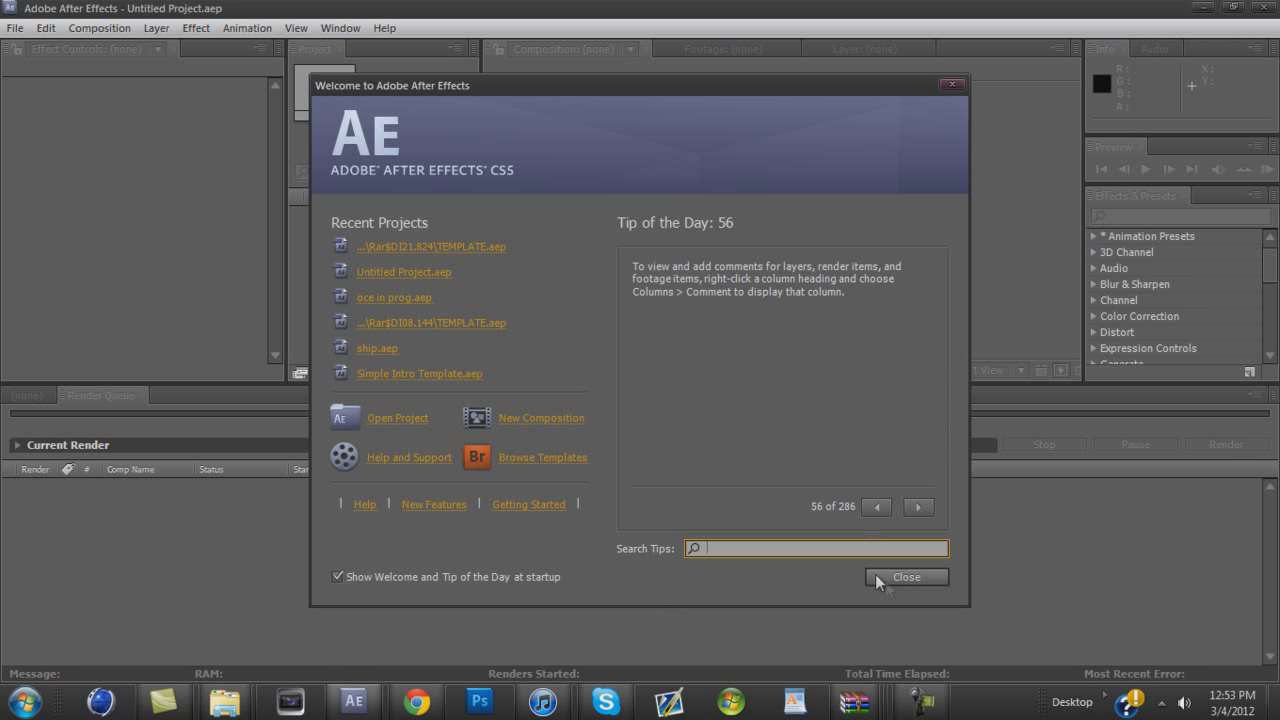
pyautogui.click(905, 578)
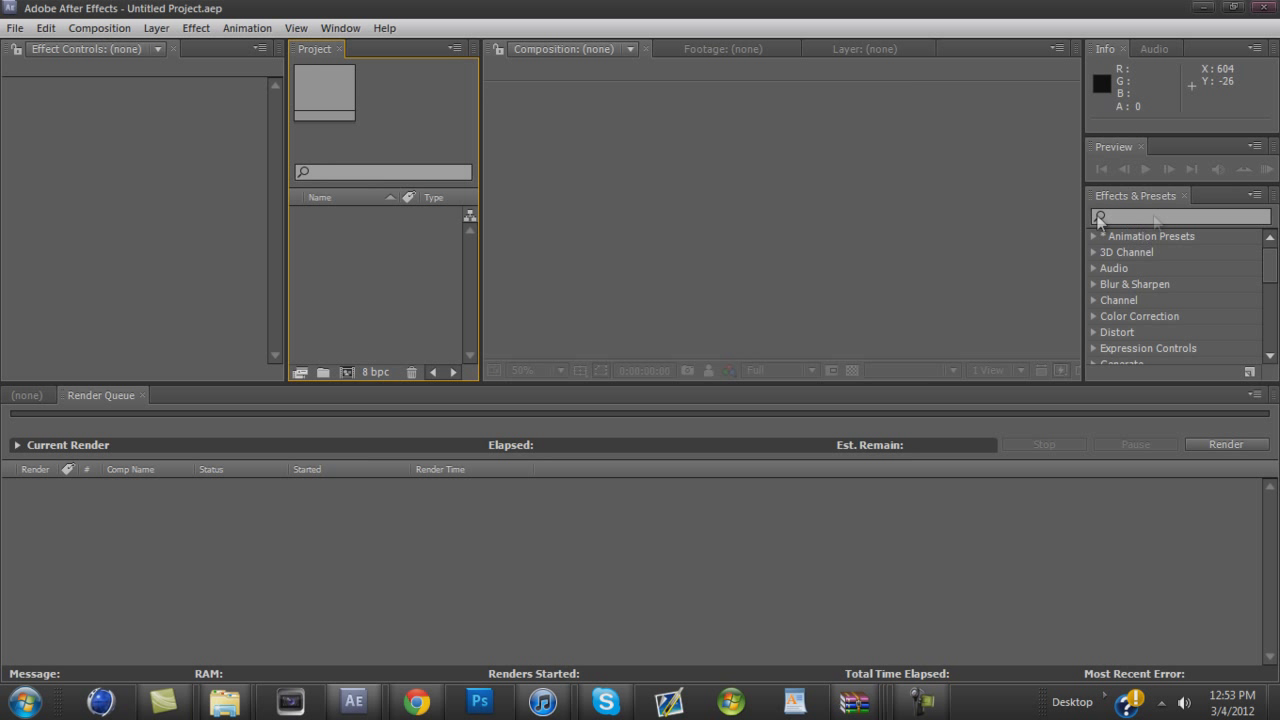
# Search the Effects & Presets panel for 'cc' and browse the listed CC effects like CC Split and CC Tiler
pyautogui.click(1165, 212)
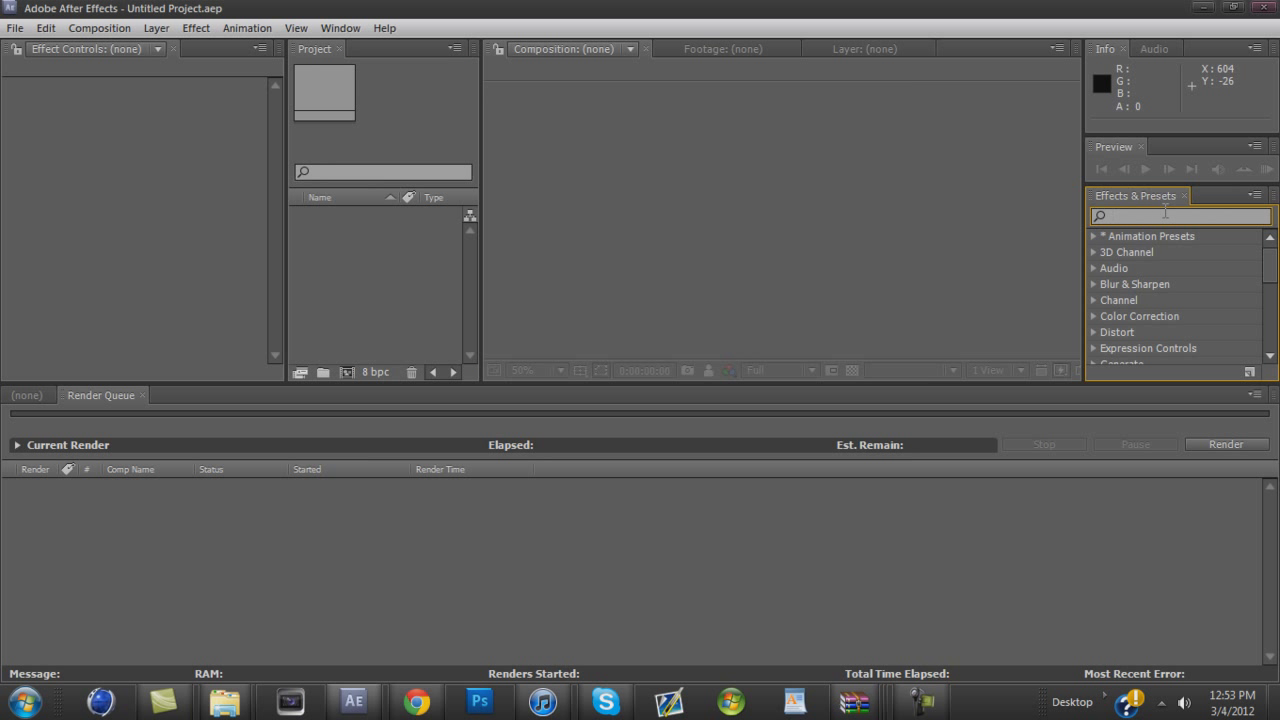
pyautogui.write('cc')
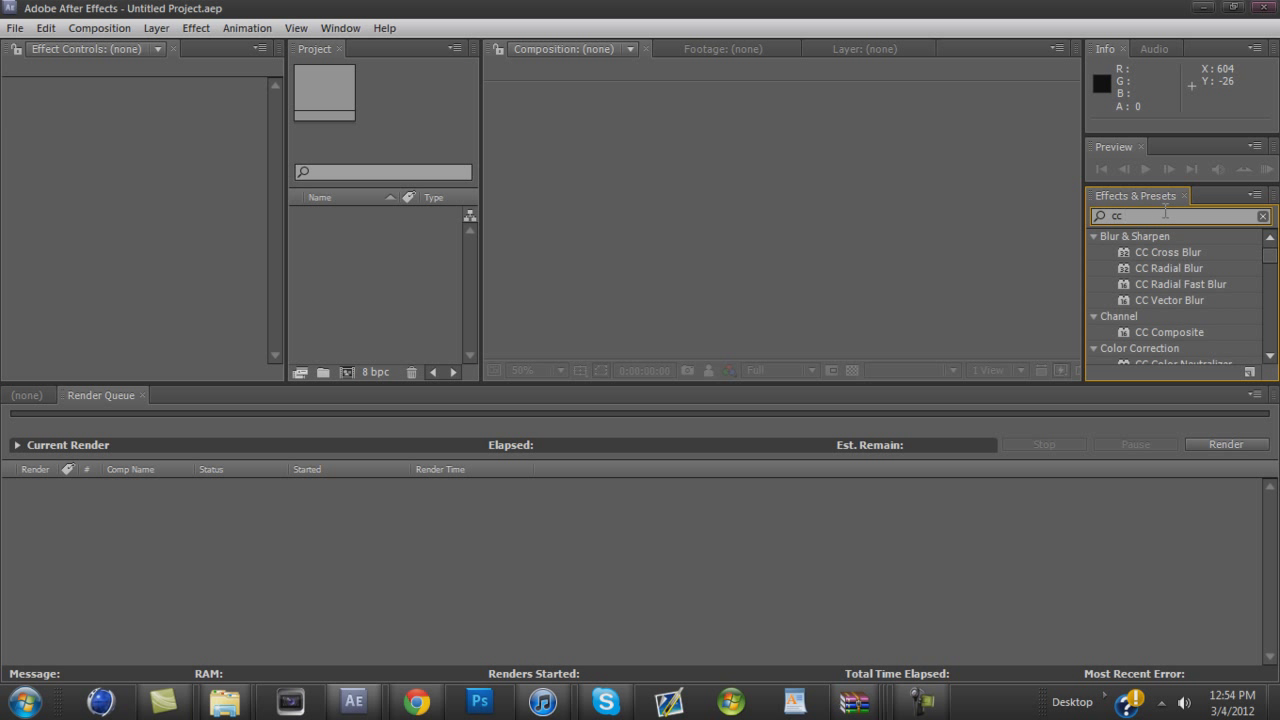
pyautogui.write(' lens')
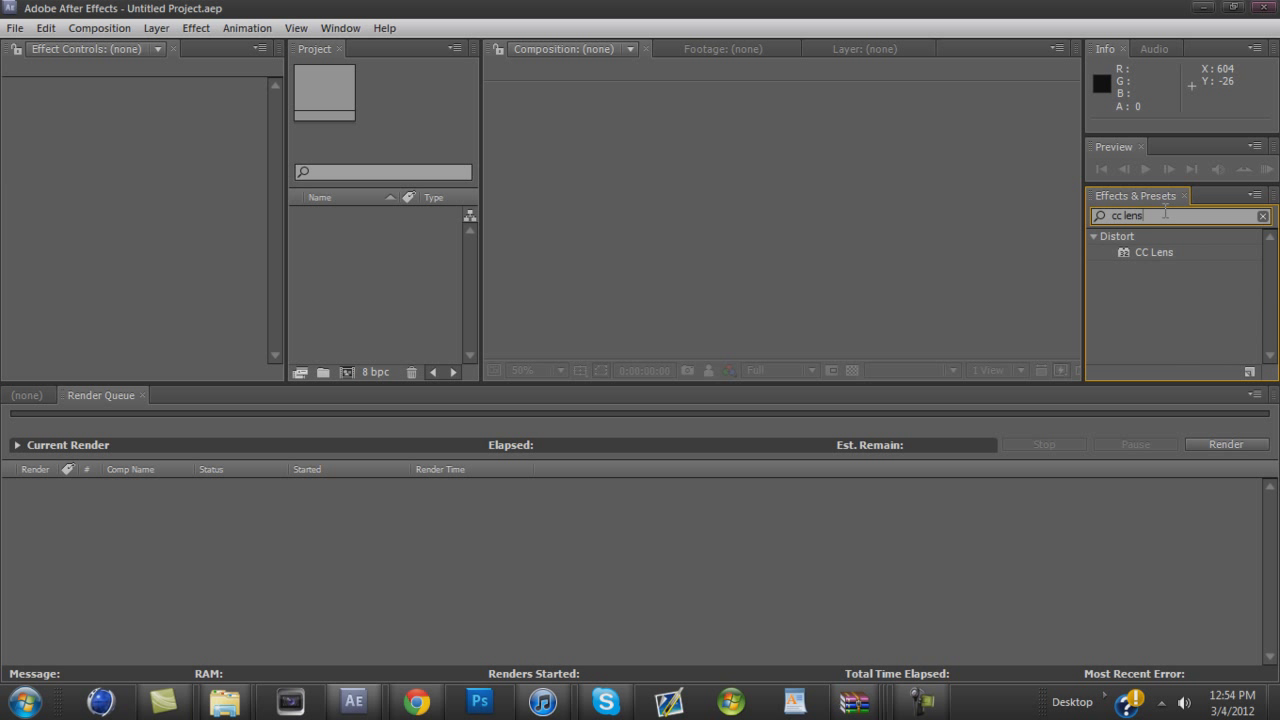
pyautogui.press('BackSpace')
pyautogui.press('BackSpace')
pyautogui.press('BackSpace')
pyautogui.press('BackSpace')
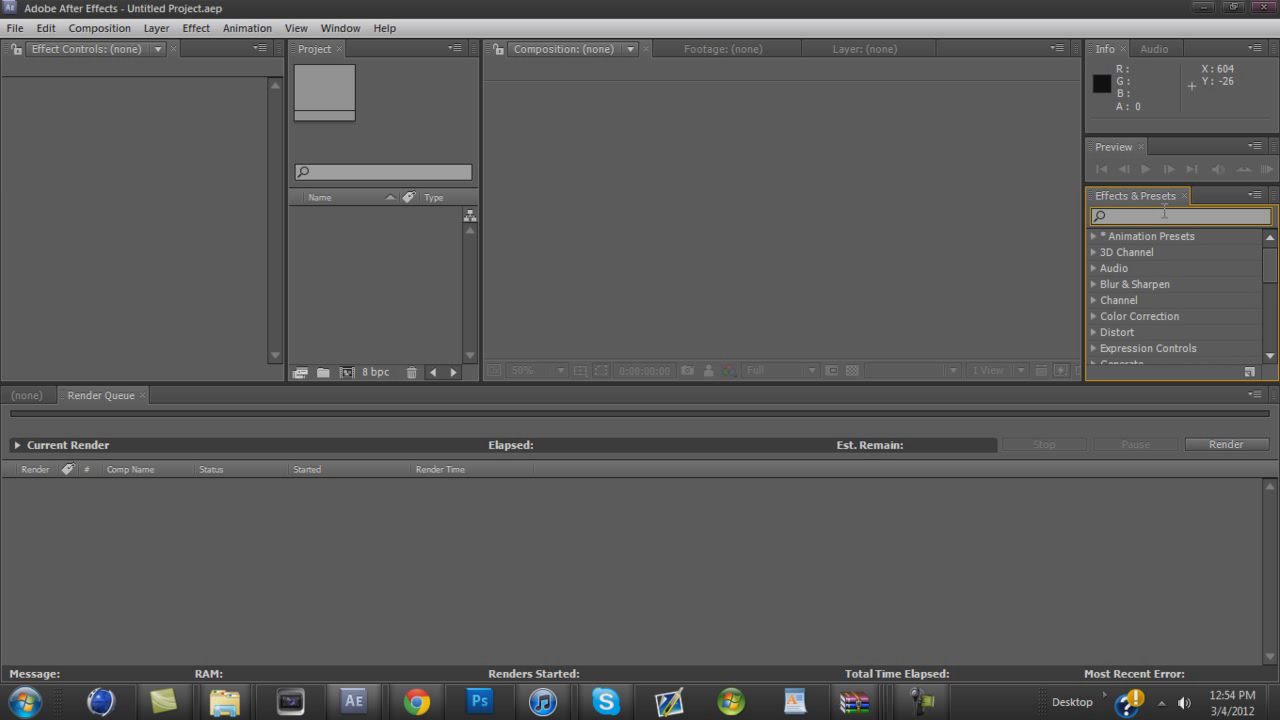
pyautogui.write('cc')
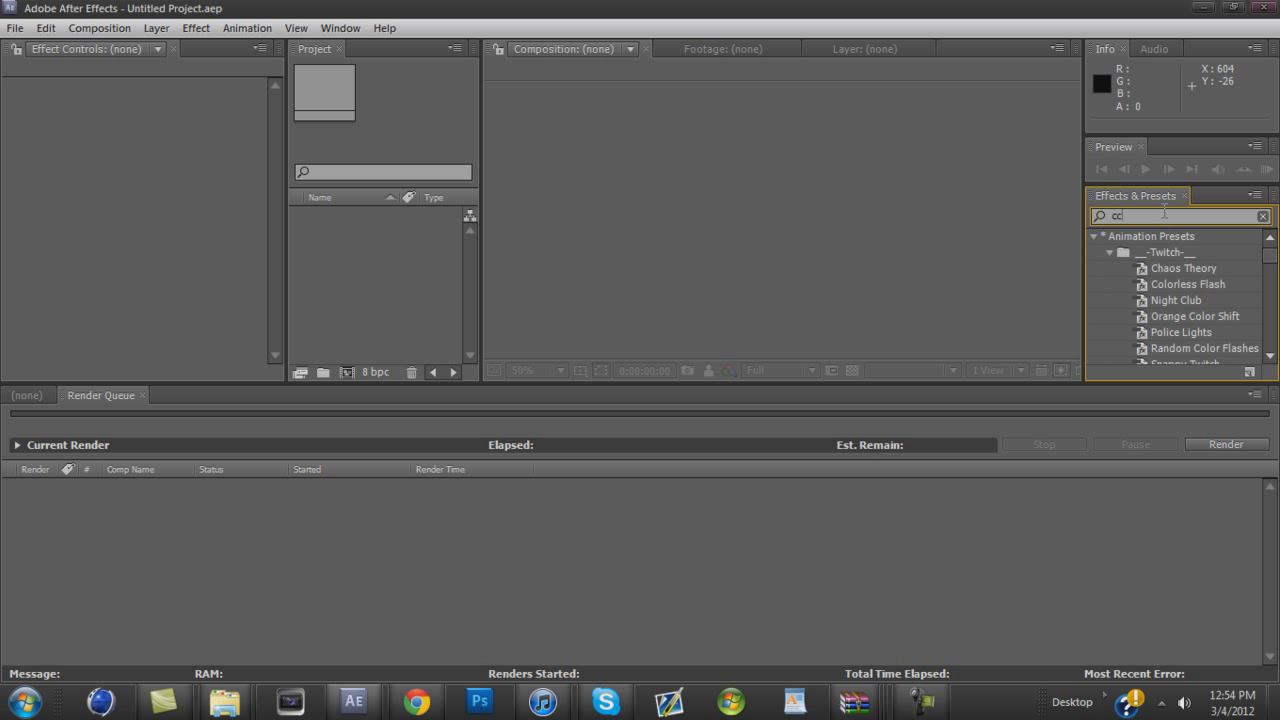
pyautogui.scroll(-10, 1169, 276)
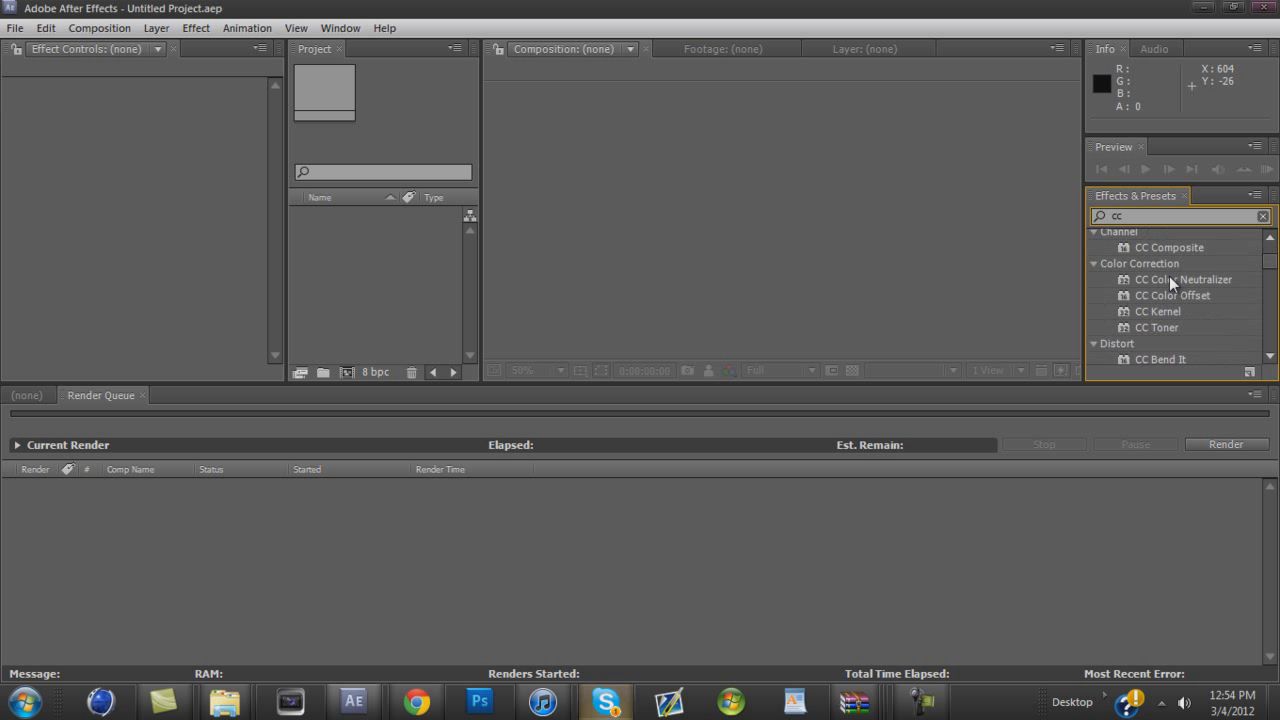
pyautogui.scroll(-8, 1170, 276)
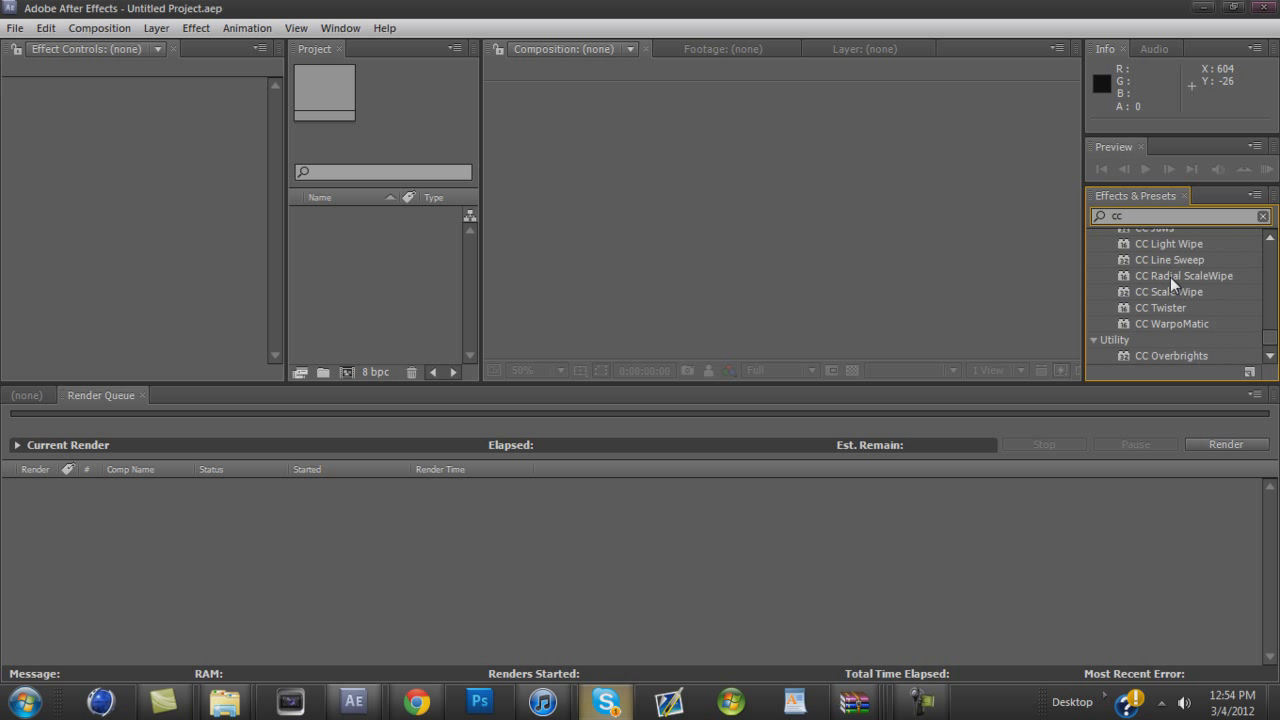
pyautogui.scroll(8, 1168, 275)
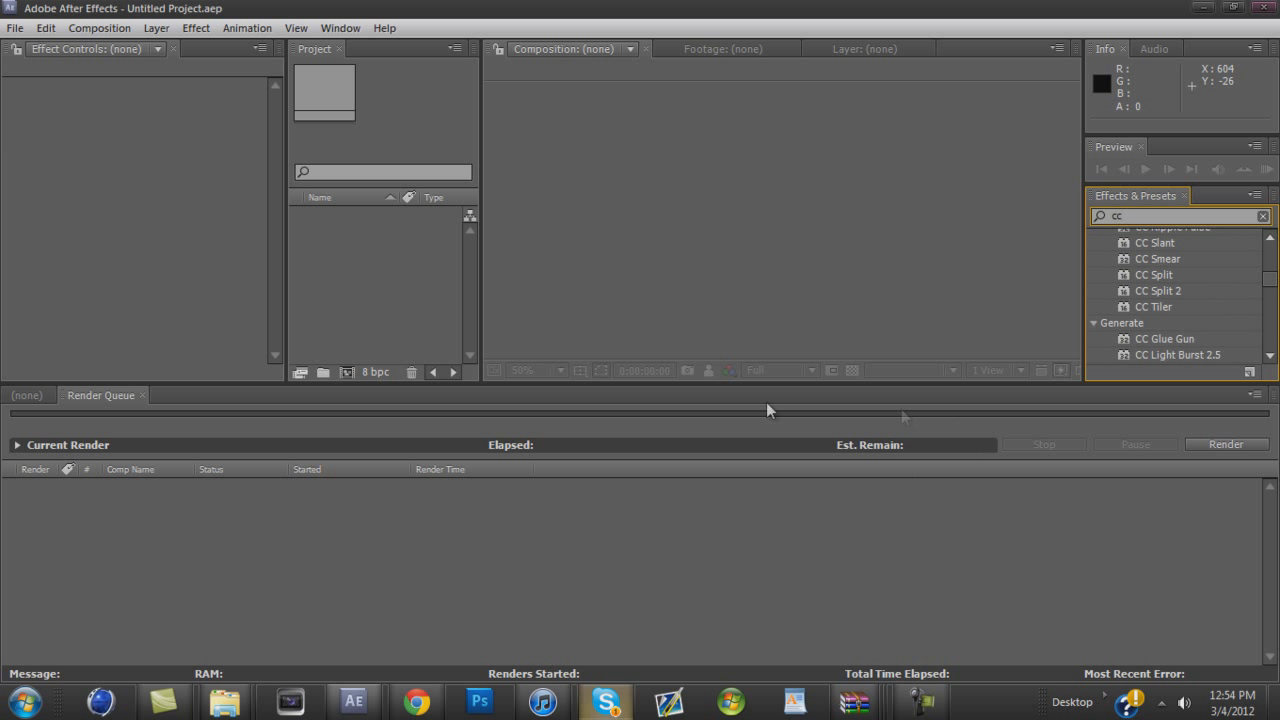
pyautogui.click(922, 700)
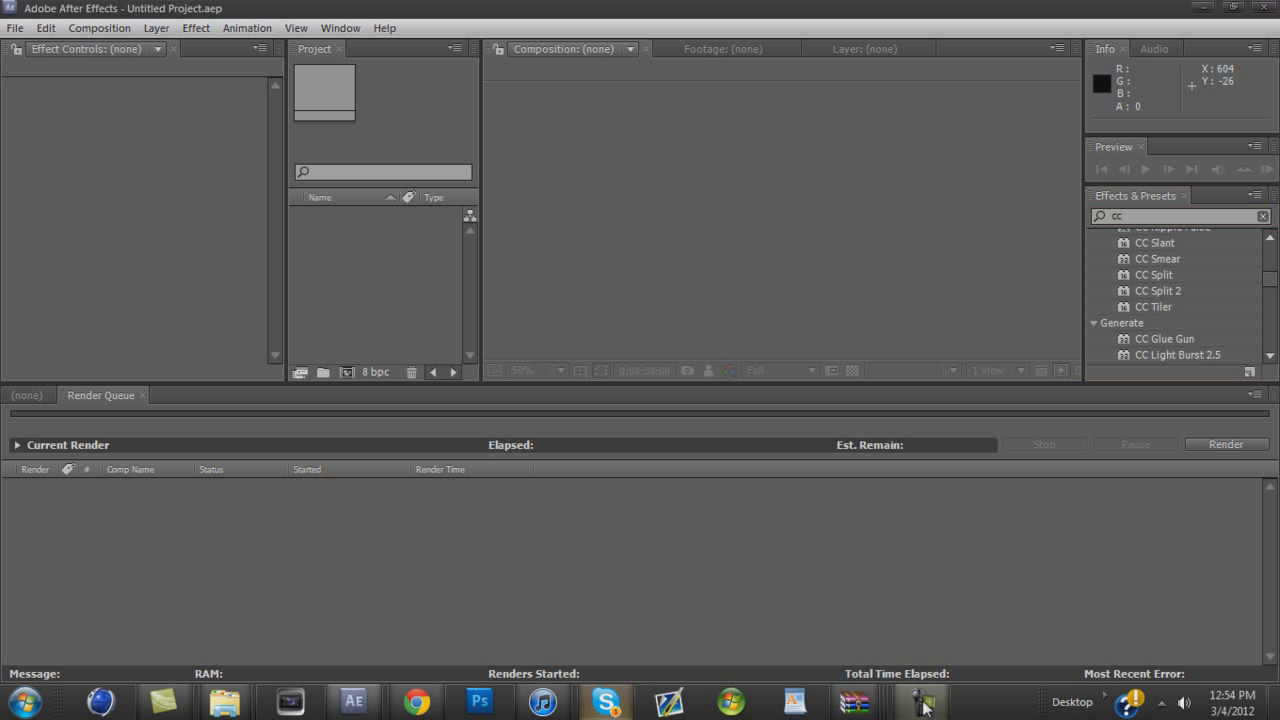